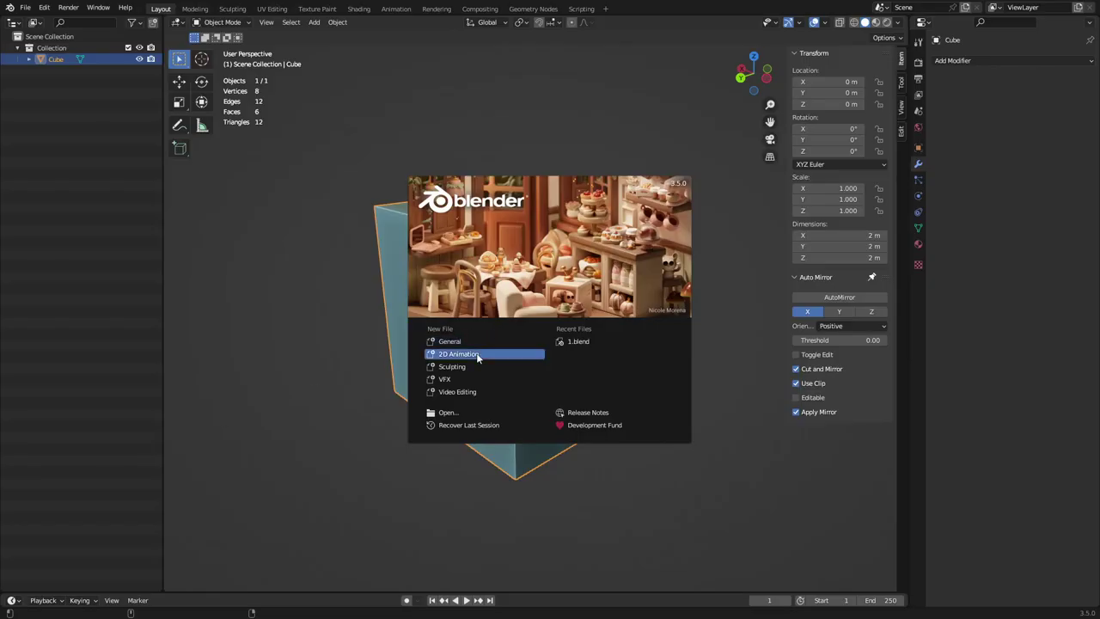
Raise the default cube's top face about 0.6 m along Z so the cube stands 2.6 m tall
click(350, 314)
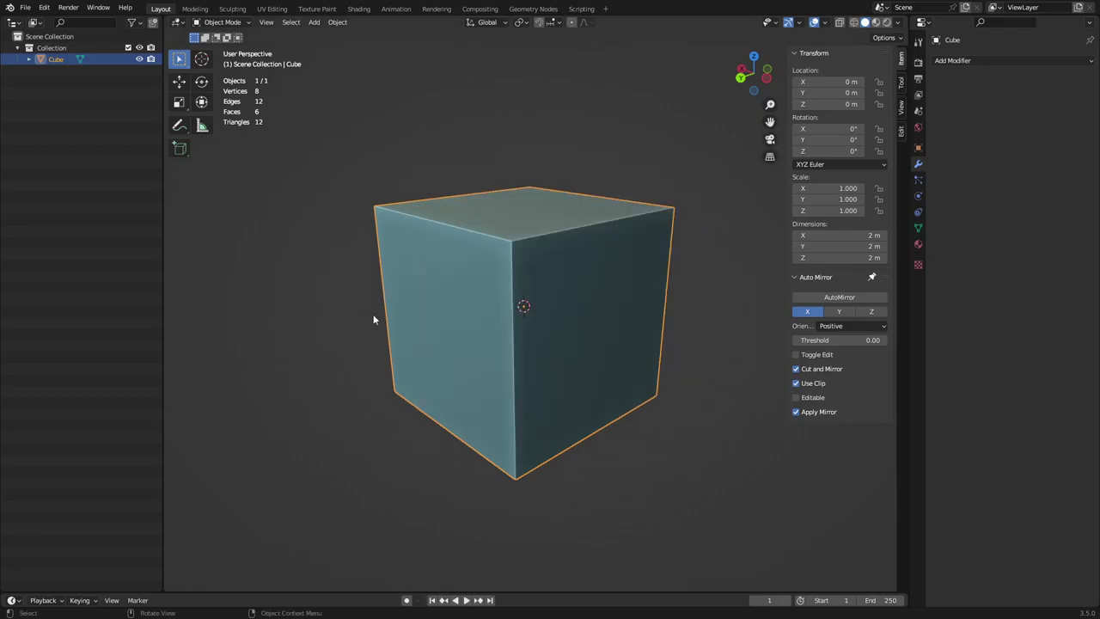
key(ctrl+Tab)
click(572, 343)
click(550, 193)
key(g)
key(z)
click(588, 324)
middle_drag(540, 341, 599, 344)
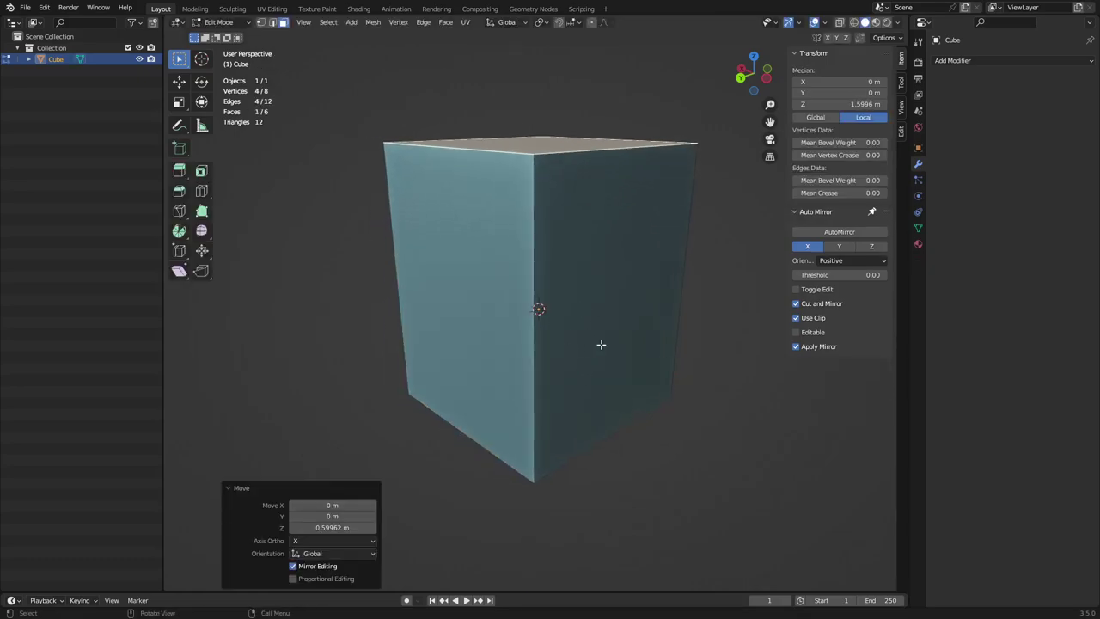
key(Tab)
key(shift+a)
Add a second cube, turn on see-through display, and scale the new cube down
mouse_move(571, 347)
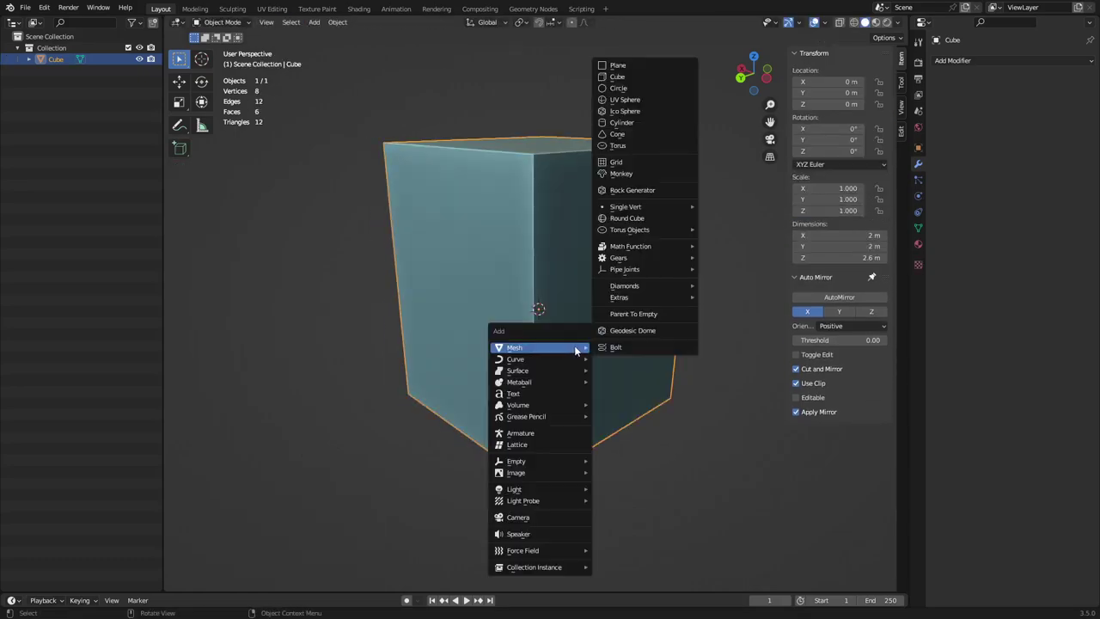
click(636, 86)
key(Tab)
key(alt+z)
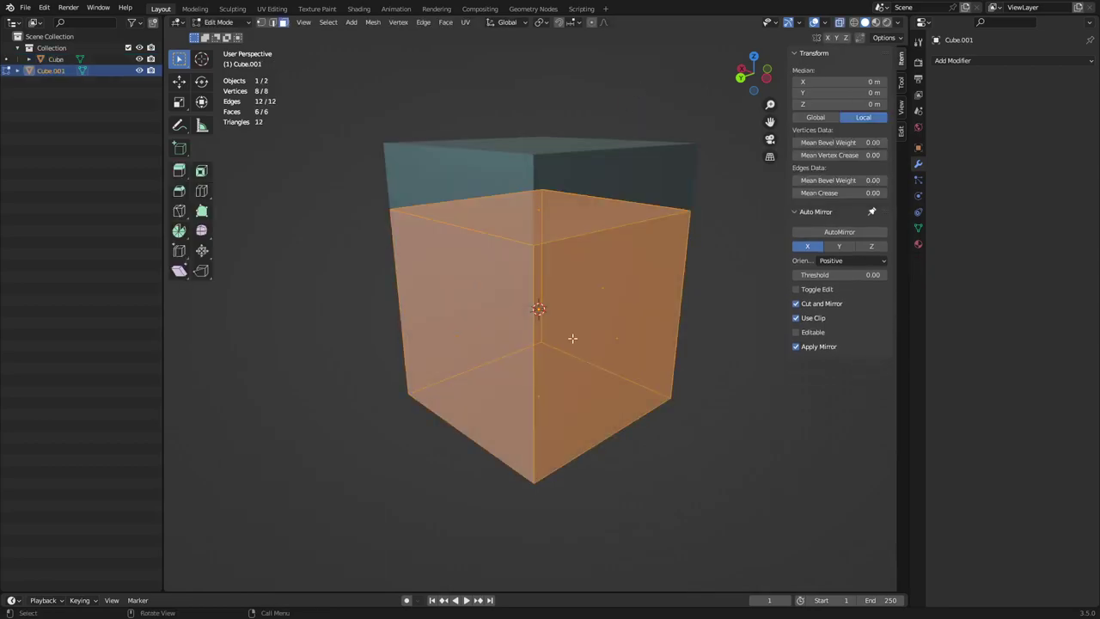
key(s)
click(570, 344)
key(Tab)
Move the small cube along Y and then X toward the block's front
key(g)
key(y)
click(451, 376)
key(g)
key(x)
click(496, 376)
key(g)
key(Escape)
Stretch the small cube's top face up along Z and push it into the block along Y
key(ctrl+Tab)
click(570, 376)
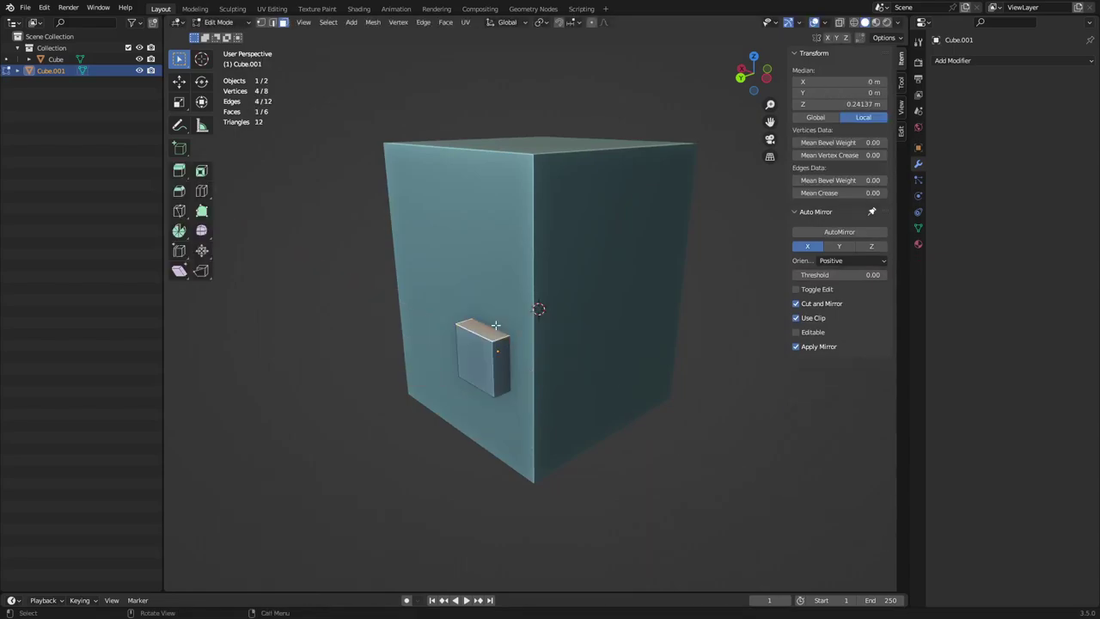
key(g)
key(z)
click(564, 259)
key(Tab)
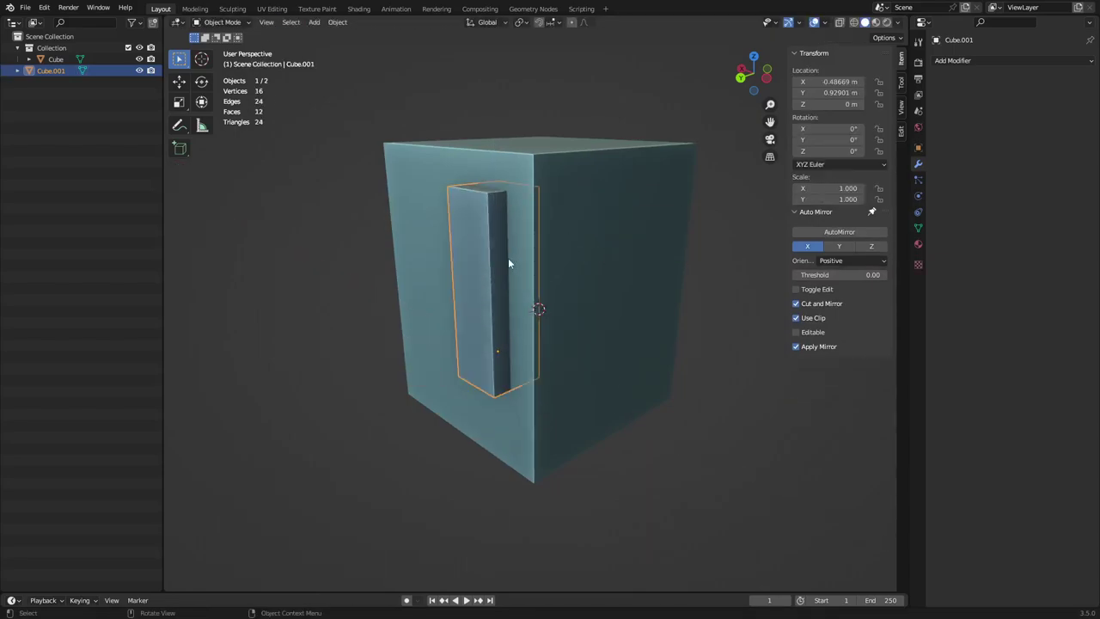
middle_drag(548, 338, 520, 332)
key(g)
key(y)
click(503, 345)
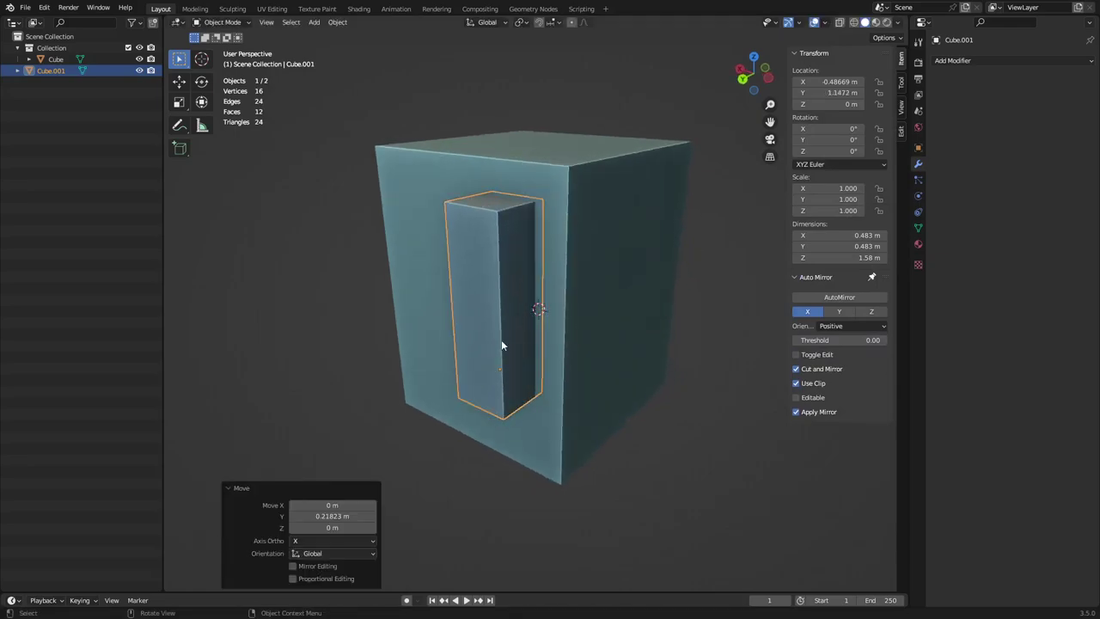
Thin the cutter along Y, shrink its face to 0.880, and narrow it along X
key(ctrl+Tab)
click(590, 341)
click(490, 314)
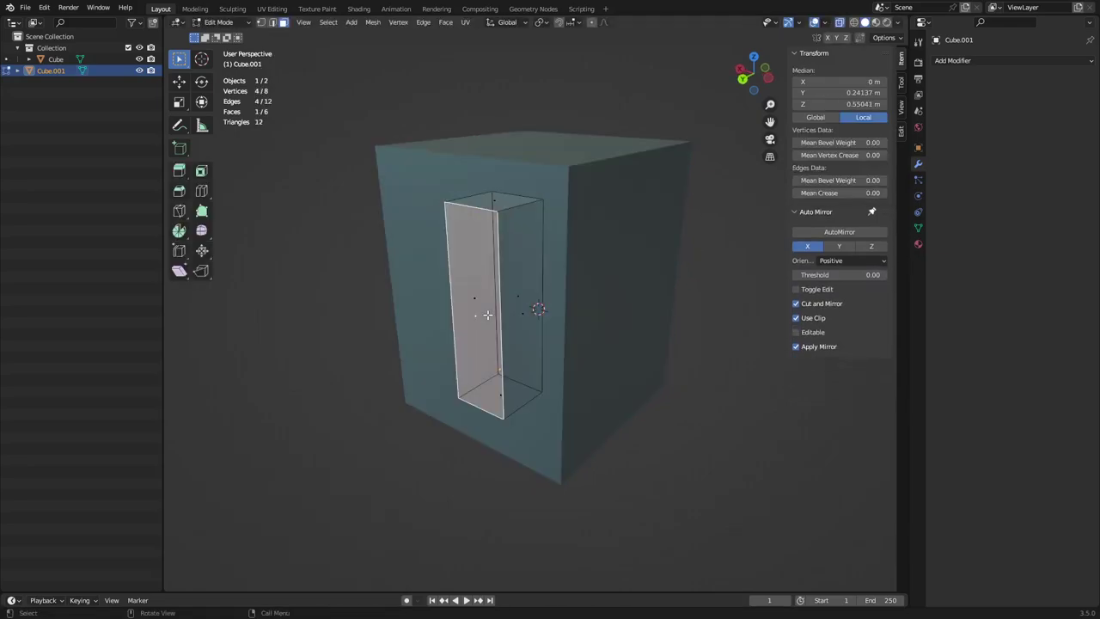
key(g)
key(y)
click(514, 301)
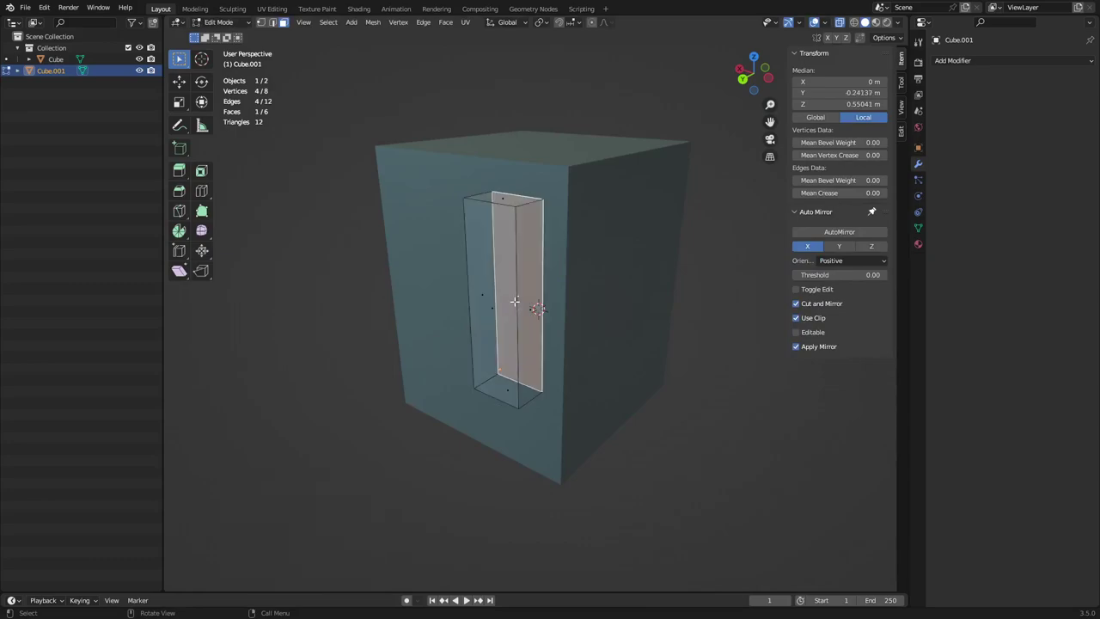
key(s)
click(633, 373)
key(s)
key(x)
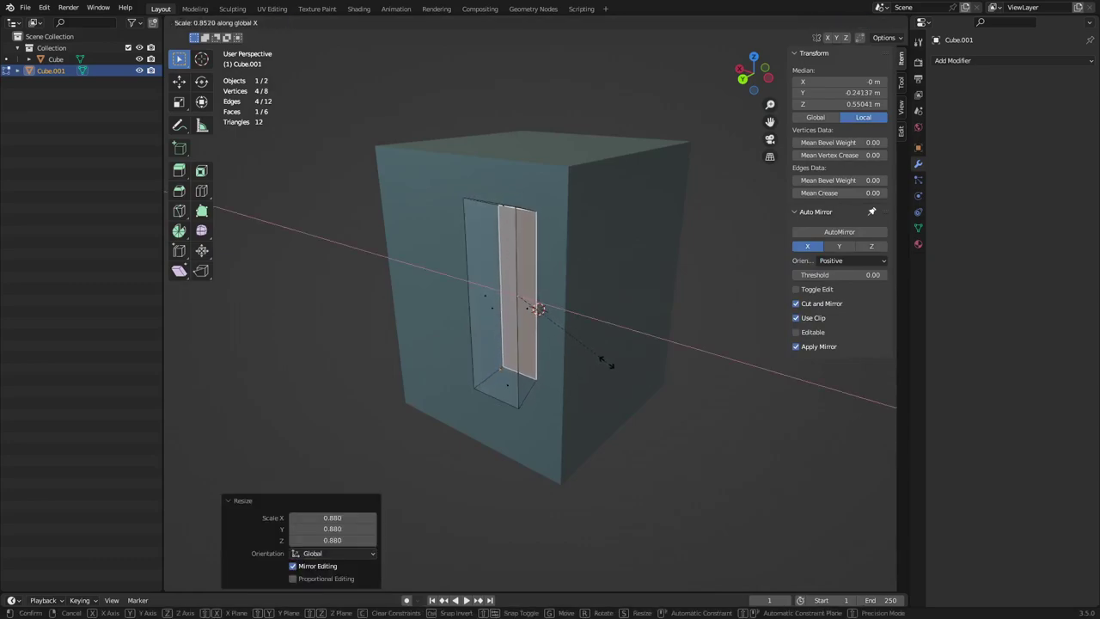
click(598, 360)
Subtract the cutter from the block with a BoolTool Difference, leaving a slot
key(Tab)
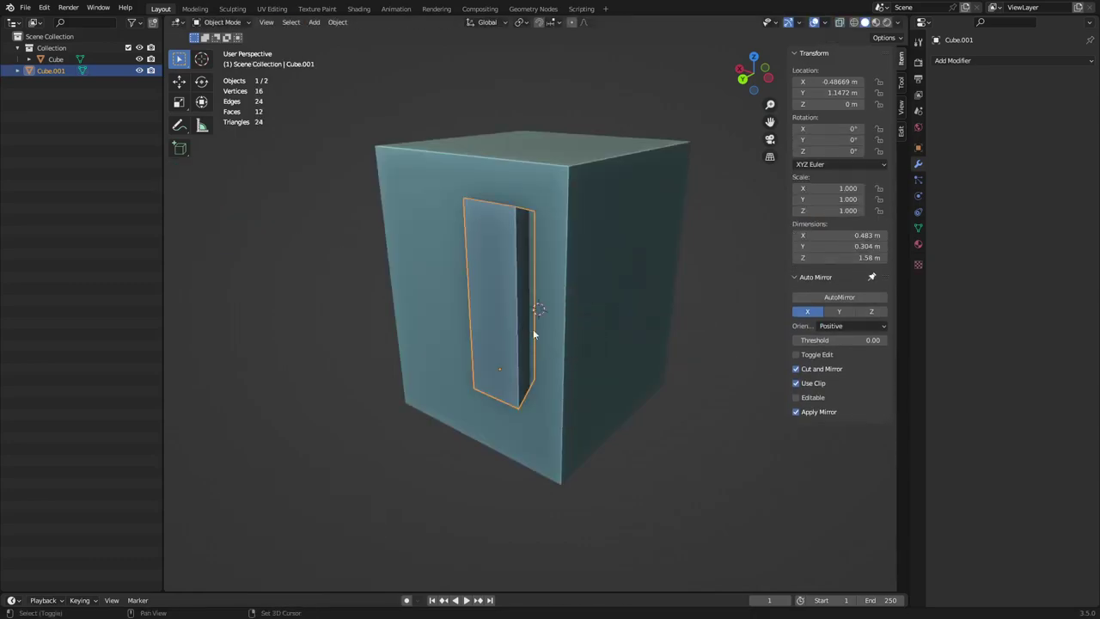
shift+click(540, 342)
key(ctrl+KP_Subtract)
click(504, 410)
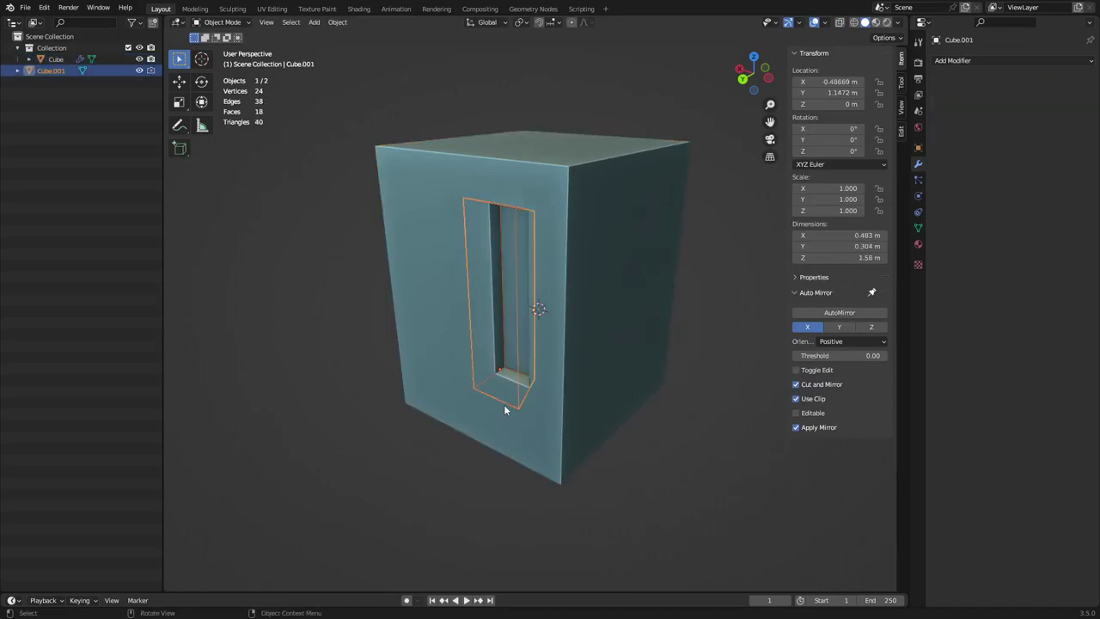
Add a Bevel modifier to the slotted block
click(592, 375)
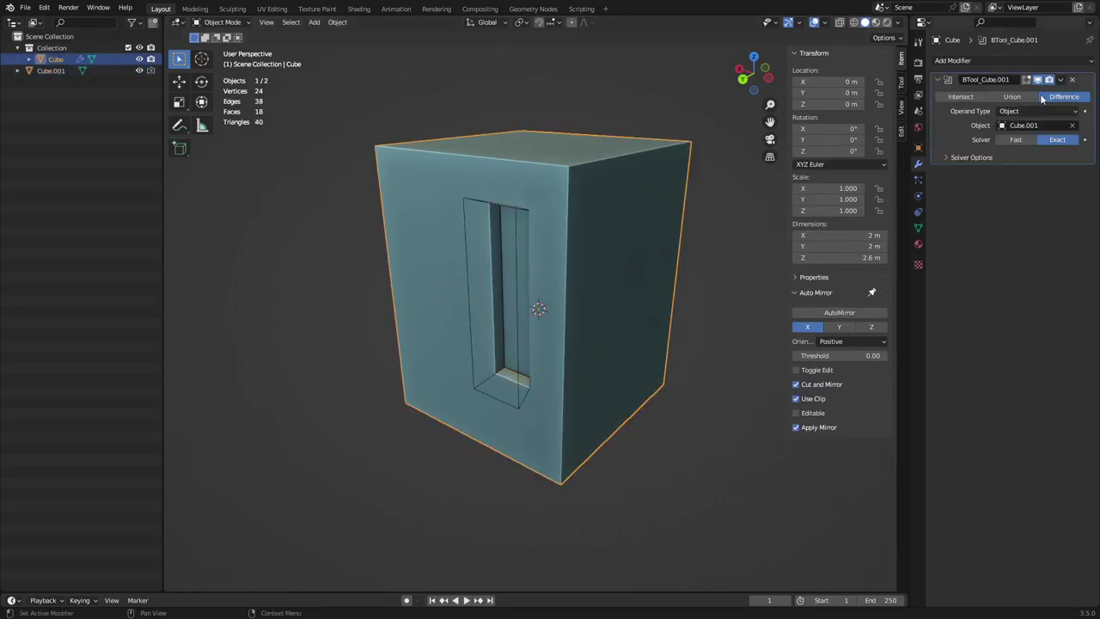
click(1006, 59)
click(894, 105)
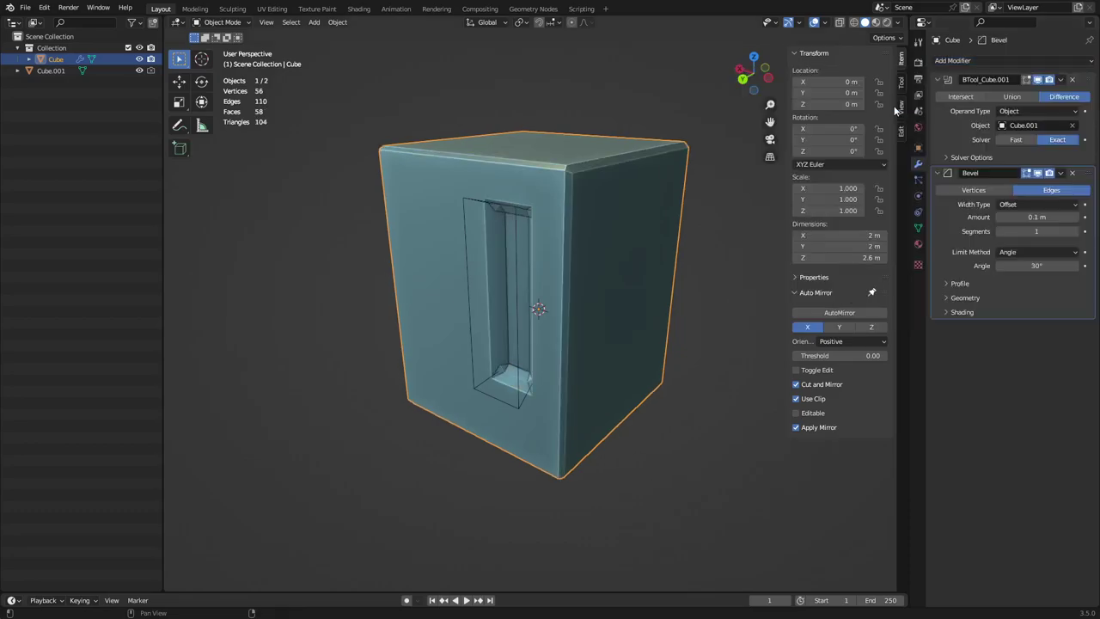
scroll(472, 250, up, 5)
middle_drag(486, 204, 553, 229)
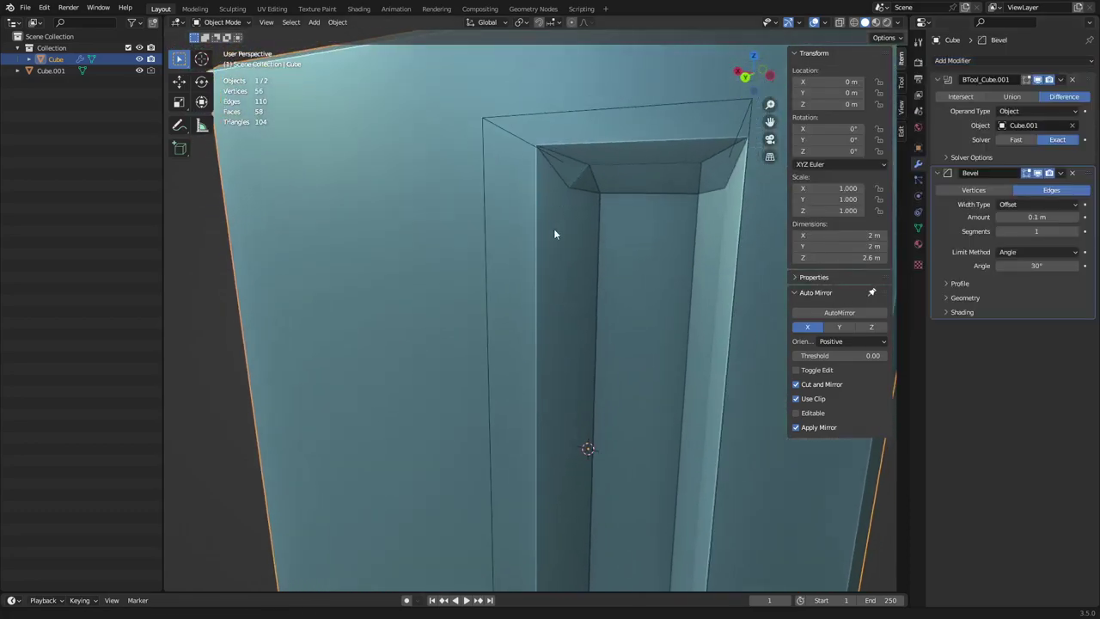
Set the bevel's outer miter to Arc, turn off Loop Slide, and raise Segments to 18
click(967, 298)
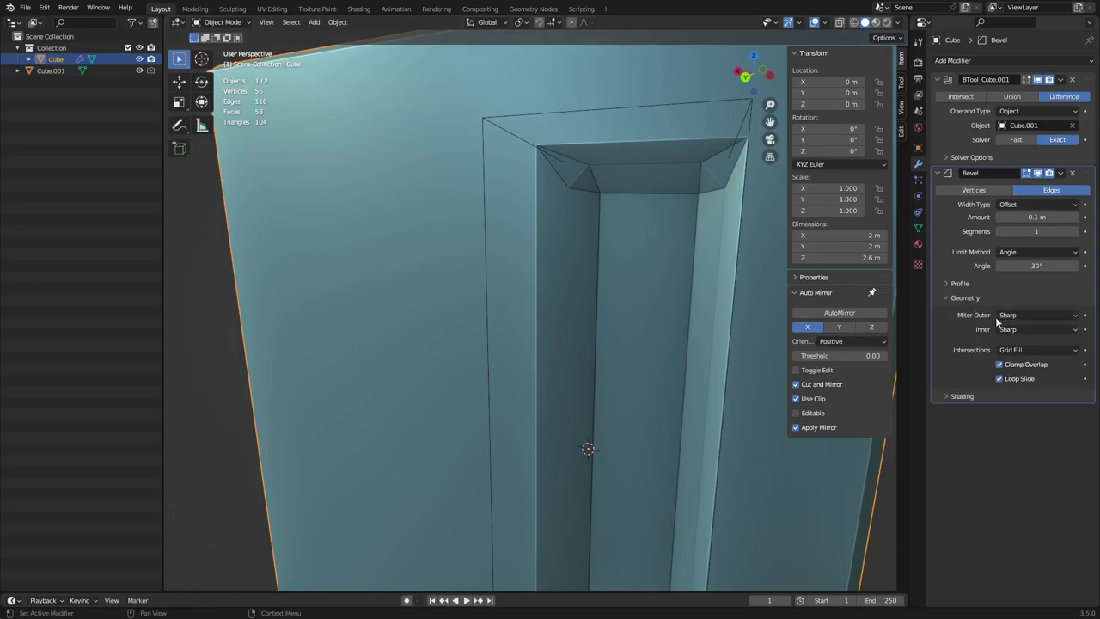
click(1010, 316)
click(1027, 351)
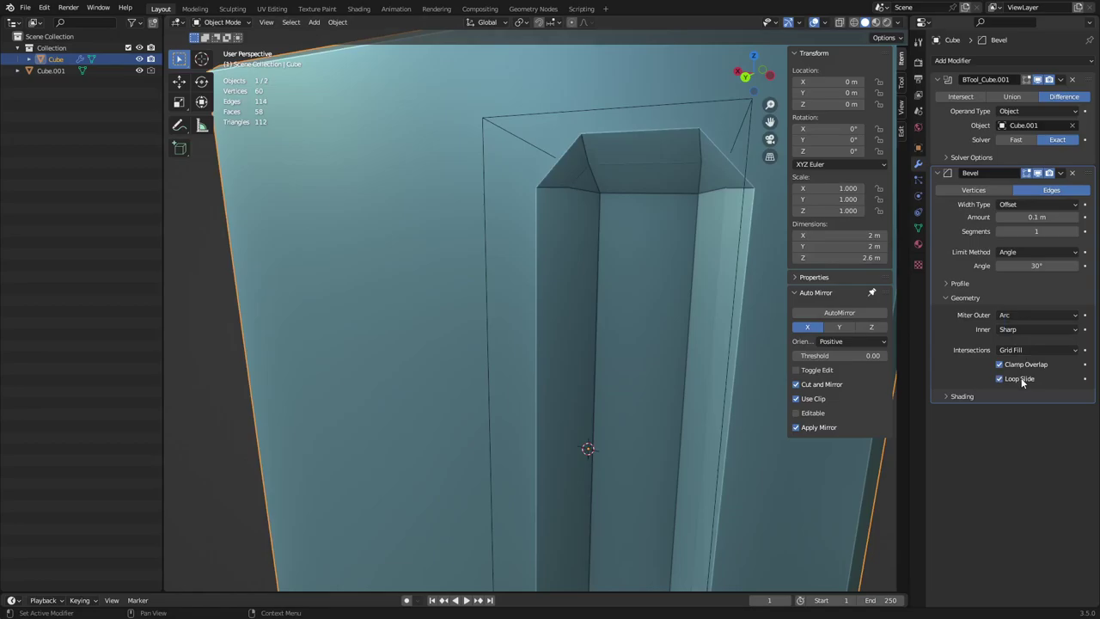
click(1020, 379)
mouse_move(1080, 233)
mouse_down()
mouse_move(1094, 232)
mouse_move(1080, 237)
mouse_up()
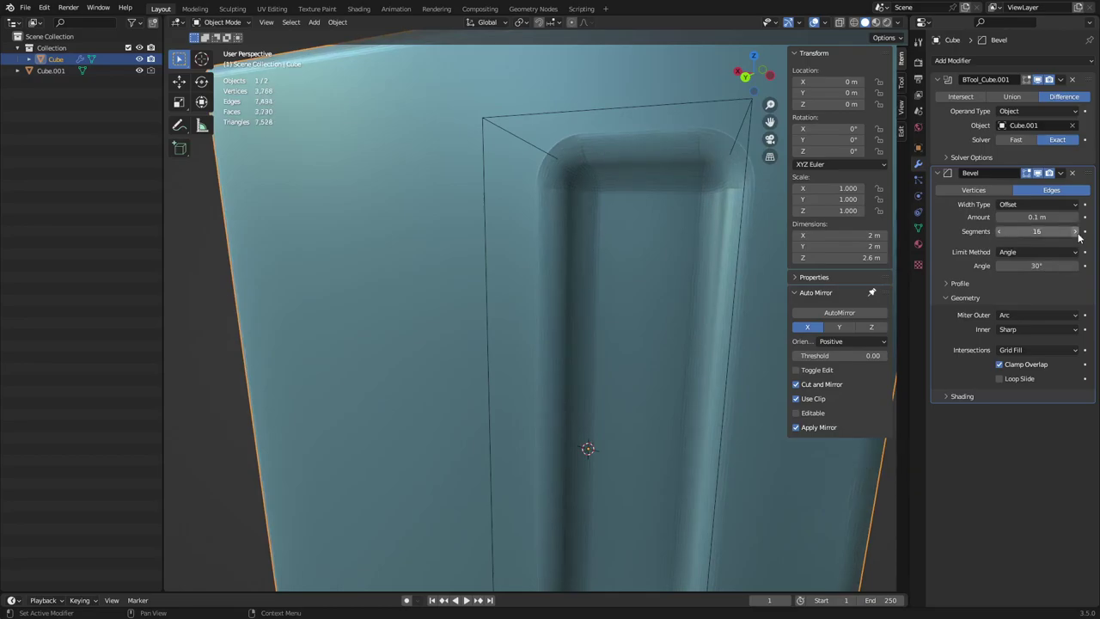
click(1079, 237)
Orbit around the rounded slot to check the bevel, then select the cutter cube
scroll(618, 282, down, 5)
middle_drag(617, 281, 648, 277)
scroll(613, 276, up, 5)
scroll(572, 248, up, 3)
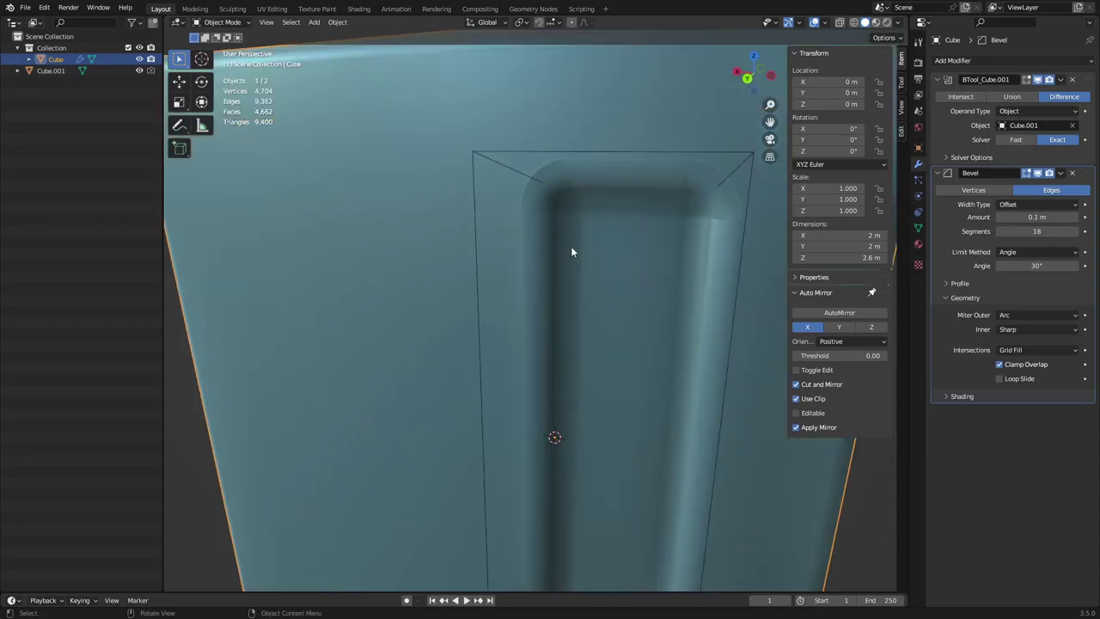
middle_drag(572, 248, 544, 248)
scroll(543, 251, up, 2)
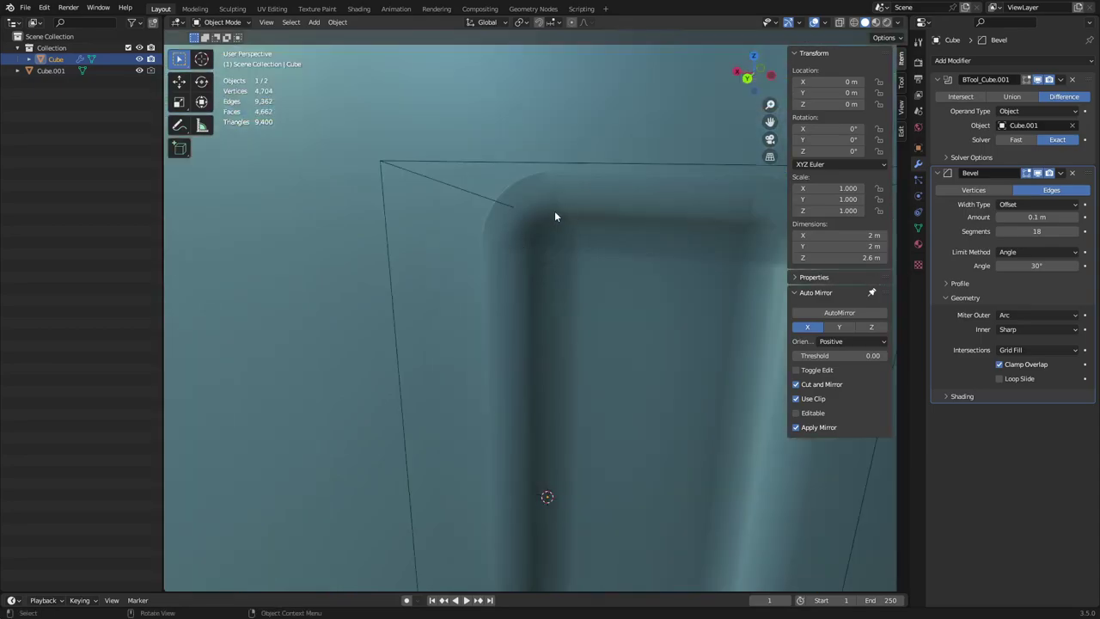
click(586, 161)
Apply Auto Smooth shading to both the cutter and the slotted block
right_click(586, 160)
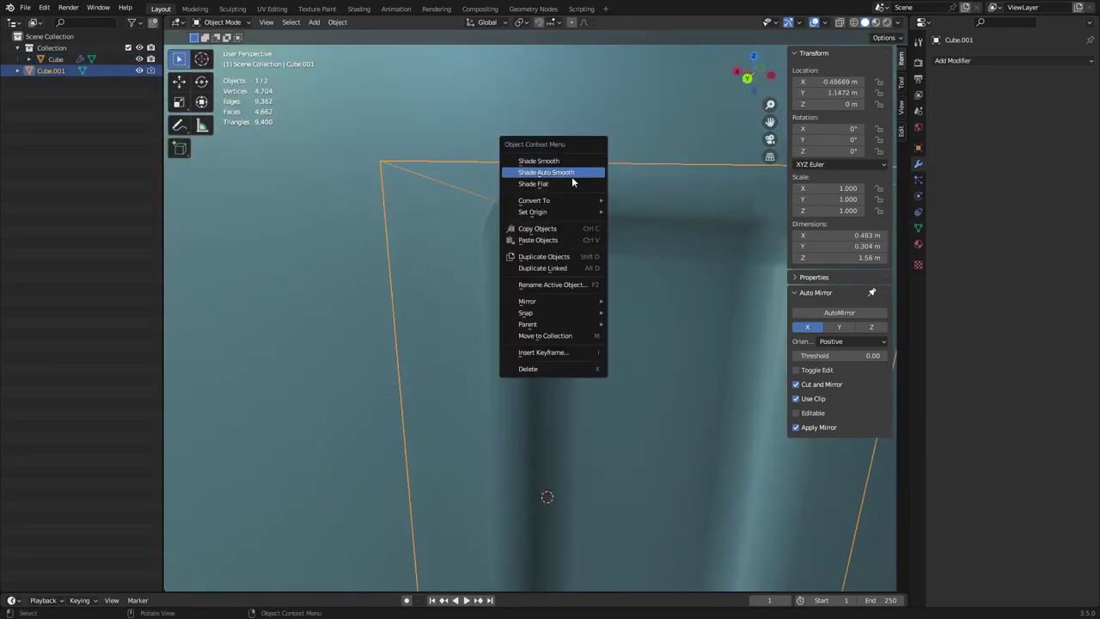
click(572, 173)
click(567, 146)
right_click(567, 146)
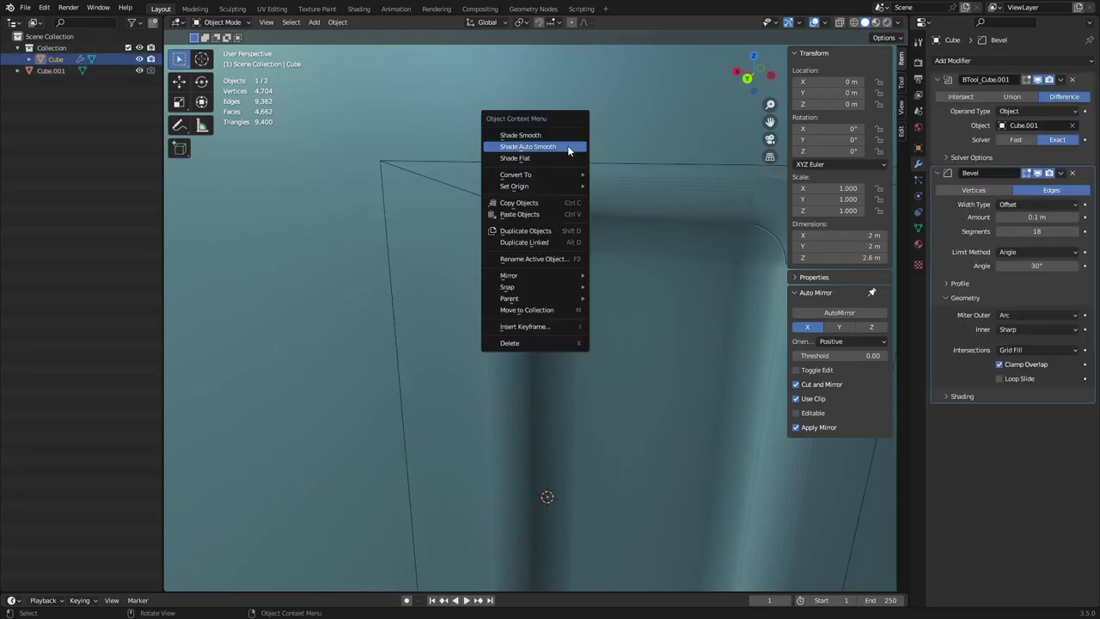
click(567, 147)
scroll(567, 151, down, 4)
middle_drag(565, 180, 584, 221)
scroll(471, 222, up, 3)
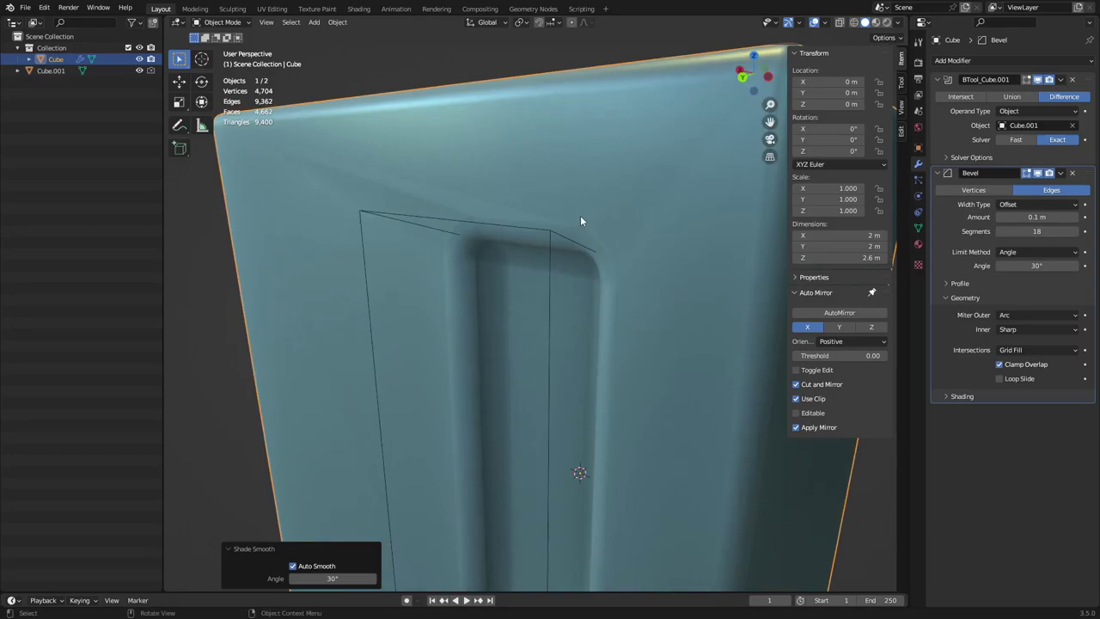
middle_drag(624, 261, 723, 256)
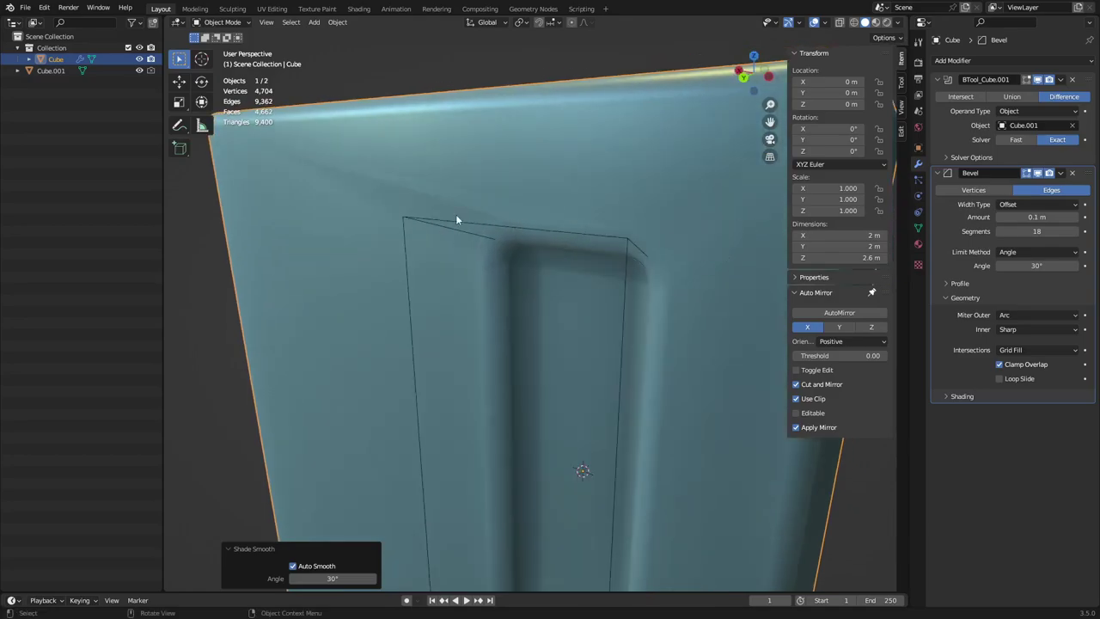
Add a Weighted Normal modifier to the block with Keep Sharp enabled
click(1005, 62)
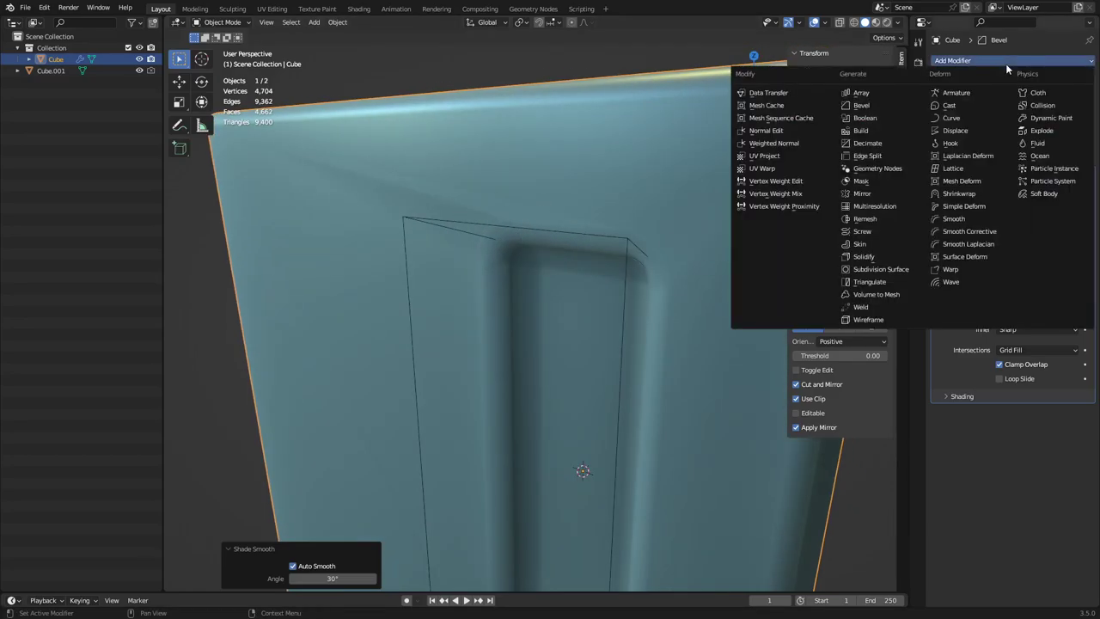
click(805, 144)
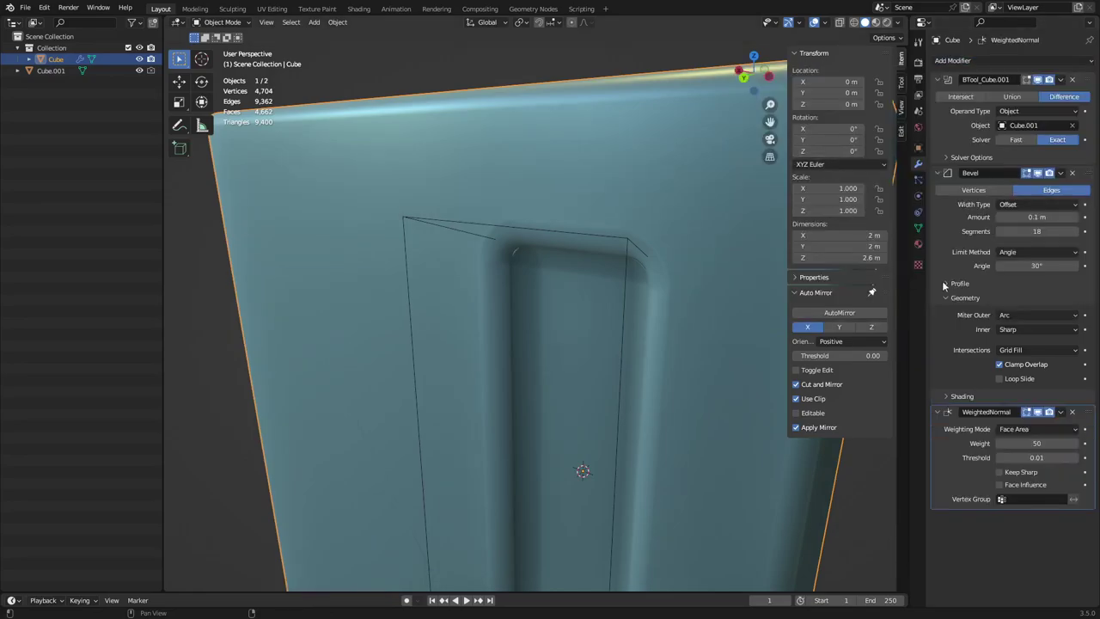
click(1021, 473)
click(995, 60)
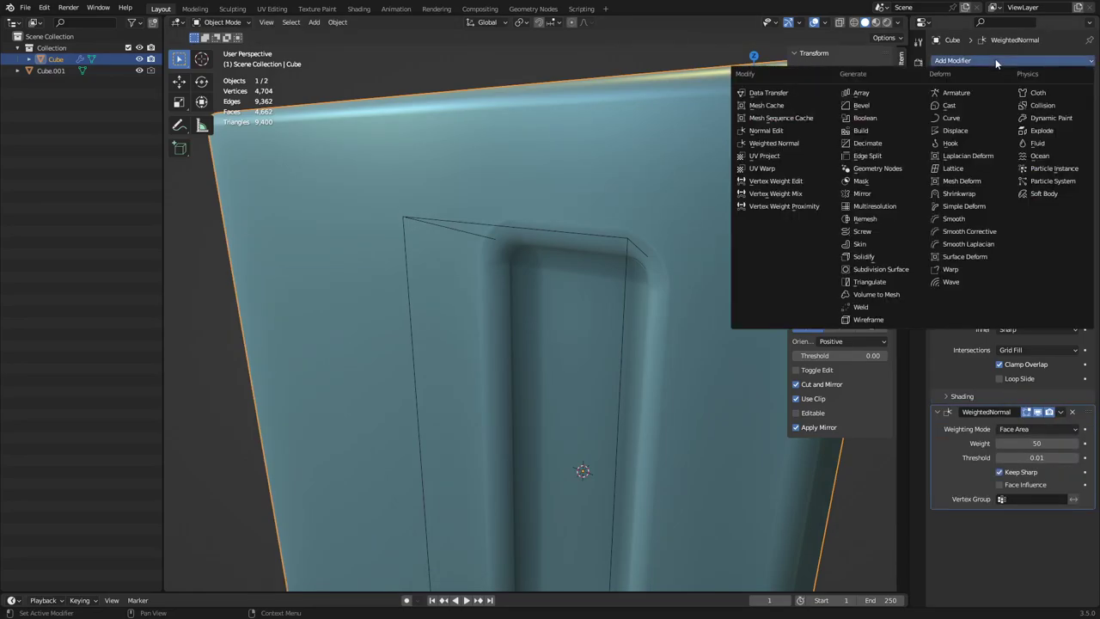
Add a Triangulate modifier with Minimum Vertices 5 and Keep Normals enabled
click(883, 282)
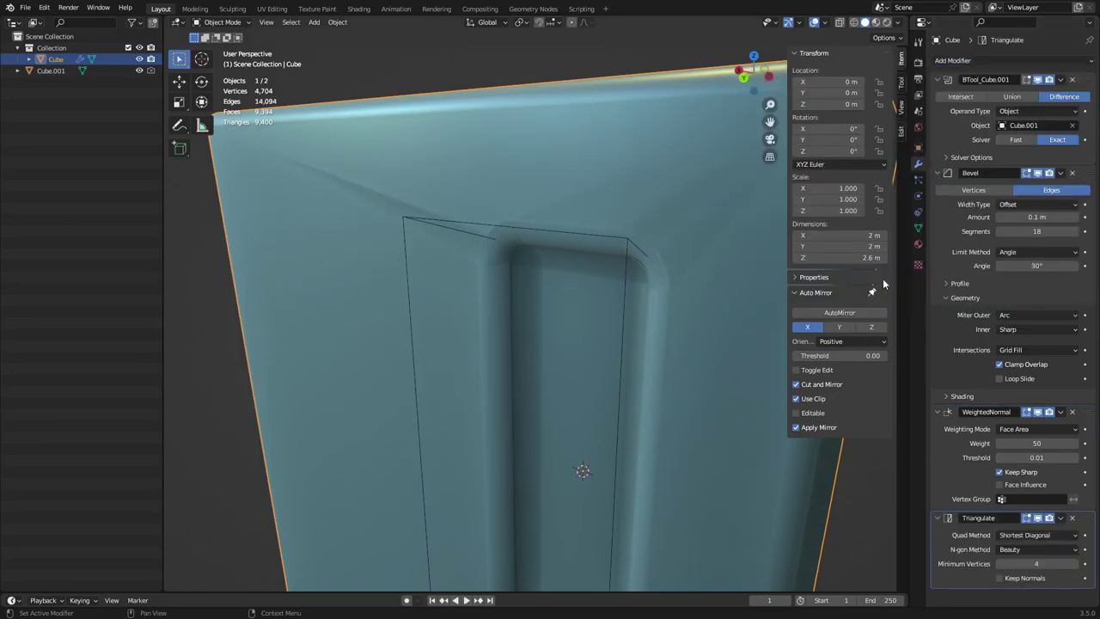
click(1076, 564)
click(1027, 578)
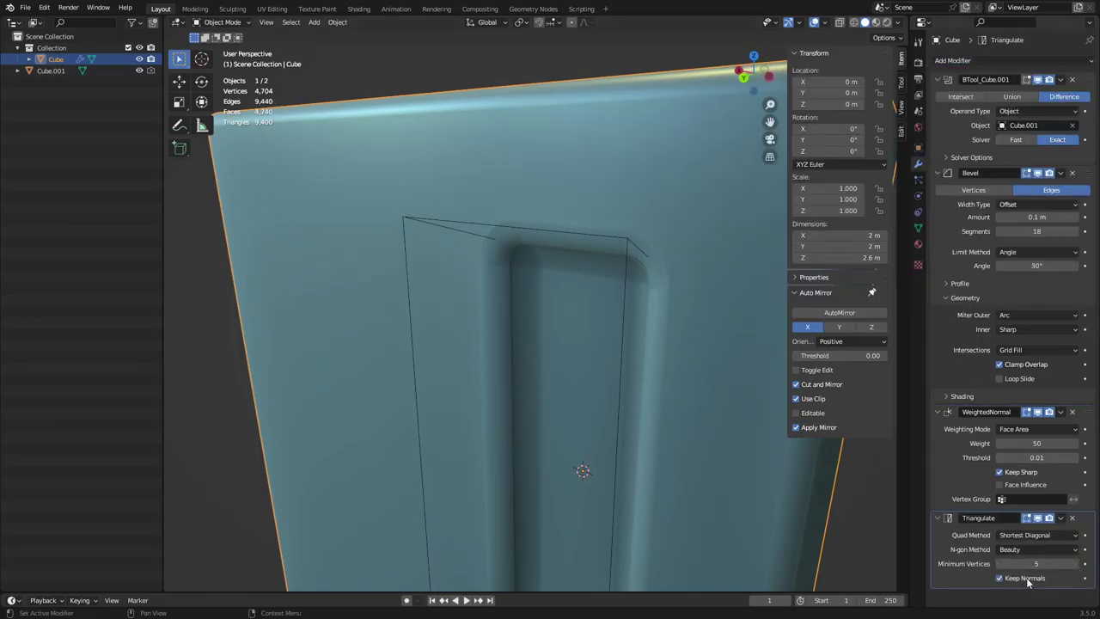
scroll(573, 273, down, 5)
scroll(543, 344, up, 5)
middle_drag(543, 344, 572, 317)
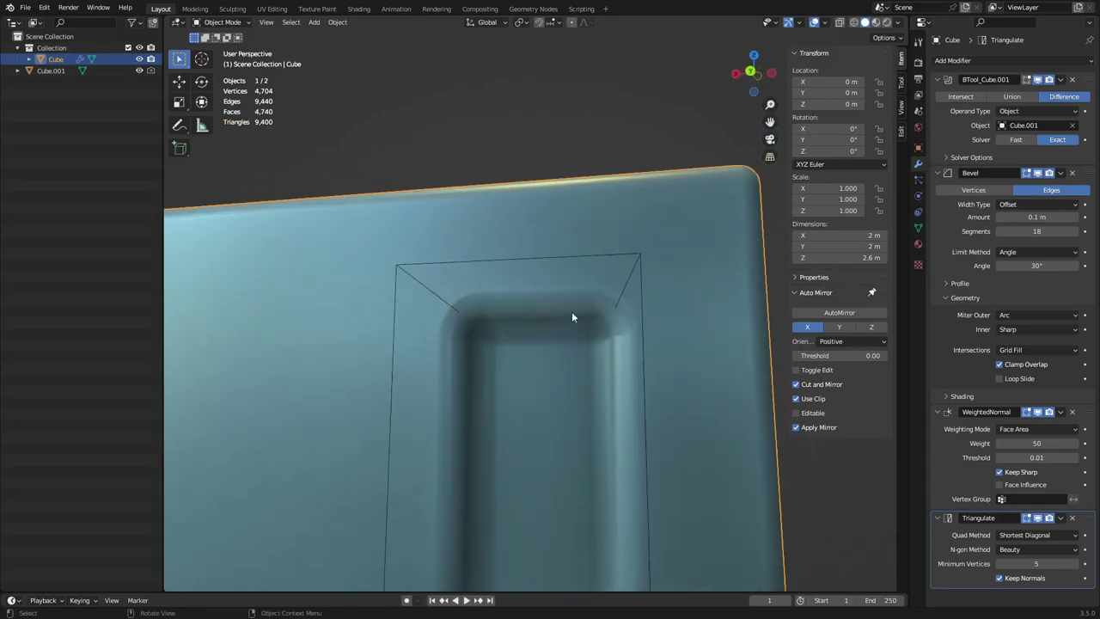
scroll(572, 317, up, 5)
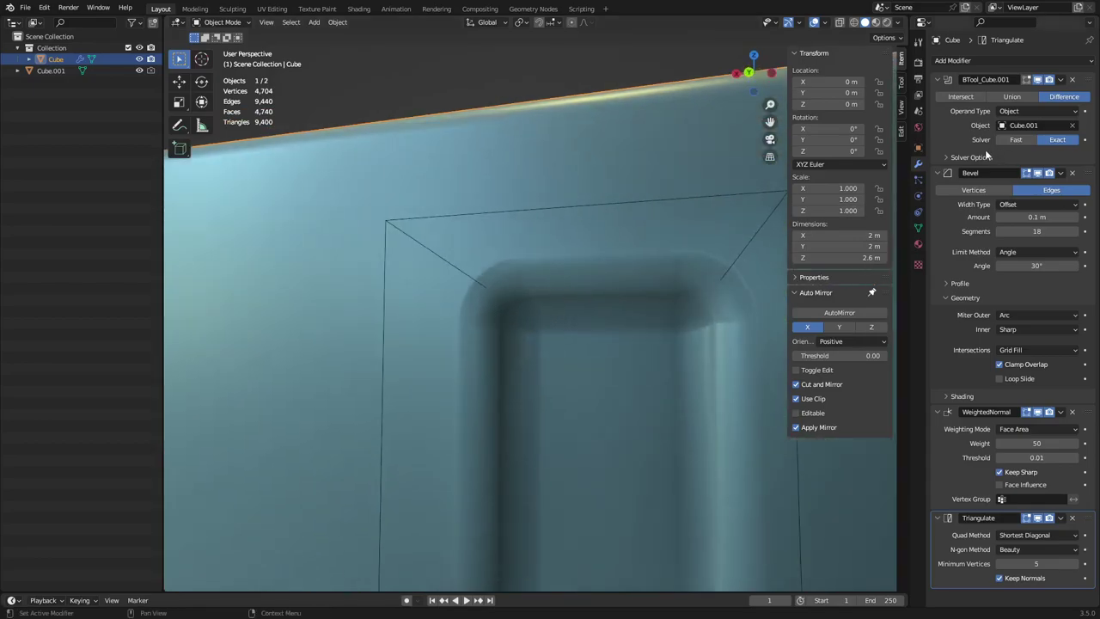
click(961, 283)
Change the Bevel modifier's Profile Shape from 0.50 to 0.70 and inspect the result
click(1055, 315)
key(BackSpace)
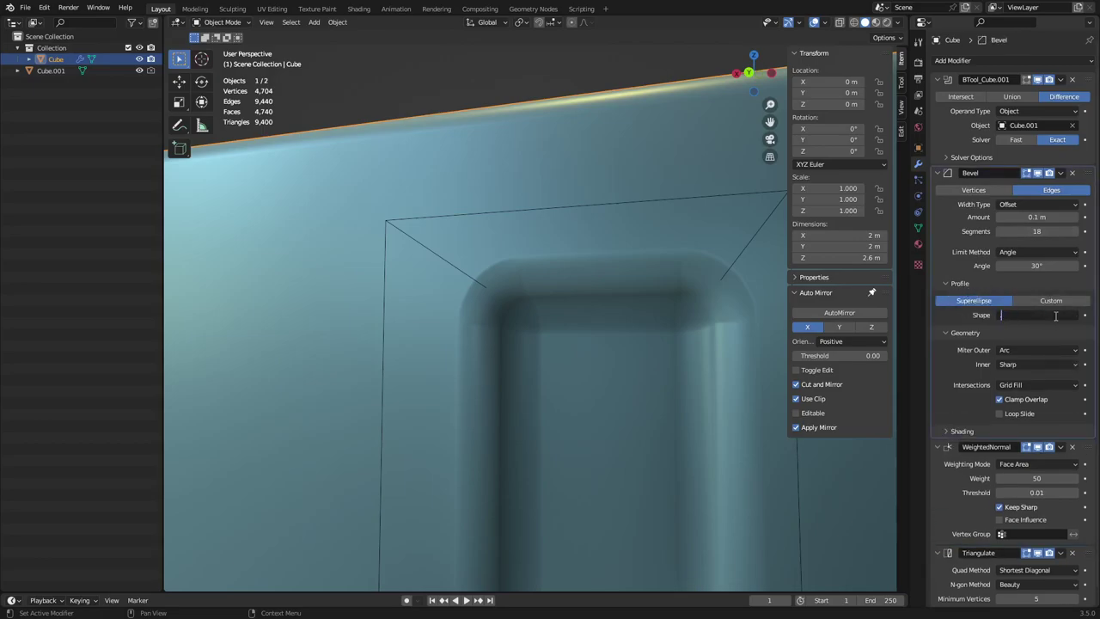
text(.7)
key(Return)
mouse_move(602, 317)
middle_down()
mouse_move(573, 279)
mouse_move(648, 317)
mouse_move(658, 309)
mouse_move(568, 334)
mouse_move(616, 307)
mouse_move(627, 386)
mouse_move(634, 263)
mouse_move(621, 358)
mouse_move(636, 378)
middle_up()
key(shift+z)
key(shift+z)
scroll(1091, 537, down, 1)
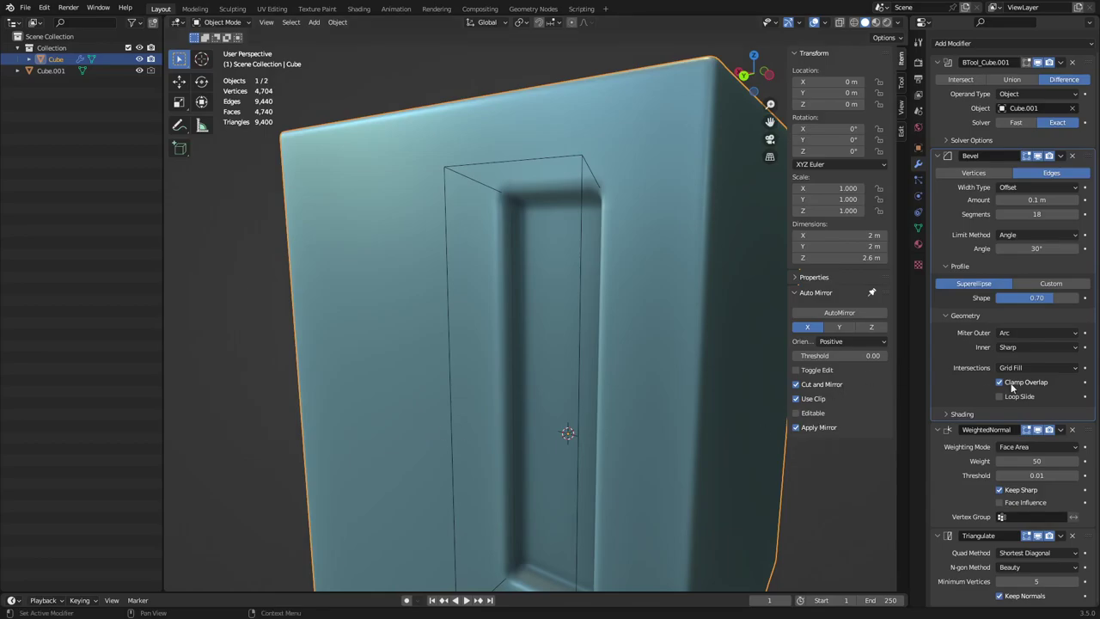
scroll(1015, 397, up, 1)
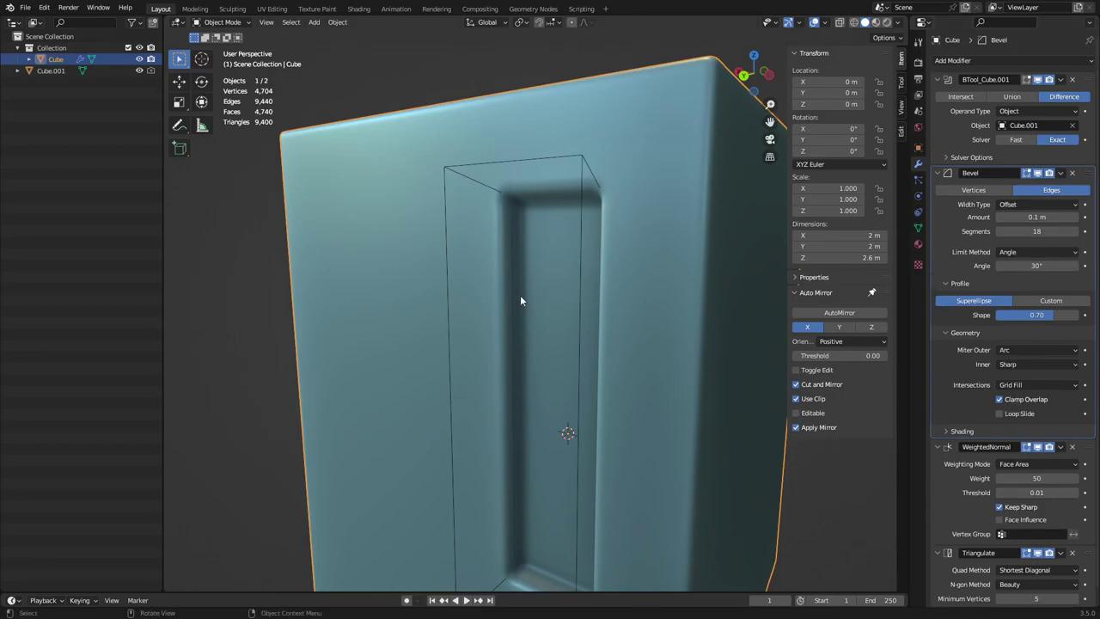
Rename the Cube object to 'High'
double_click(60, 59)
text(Hi)
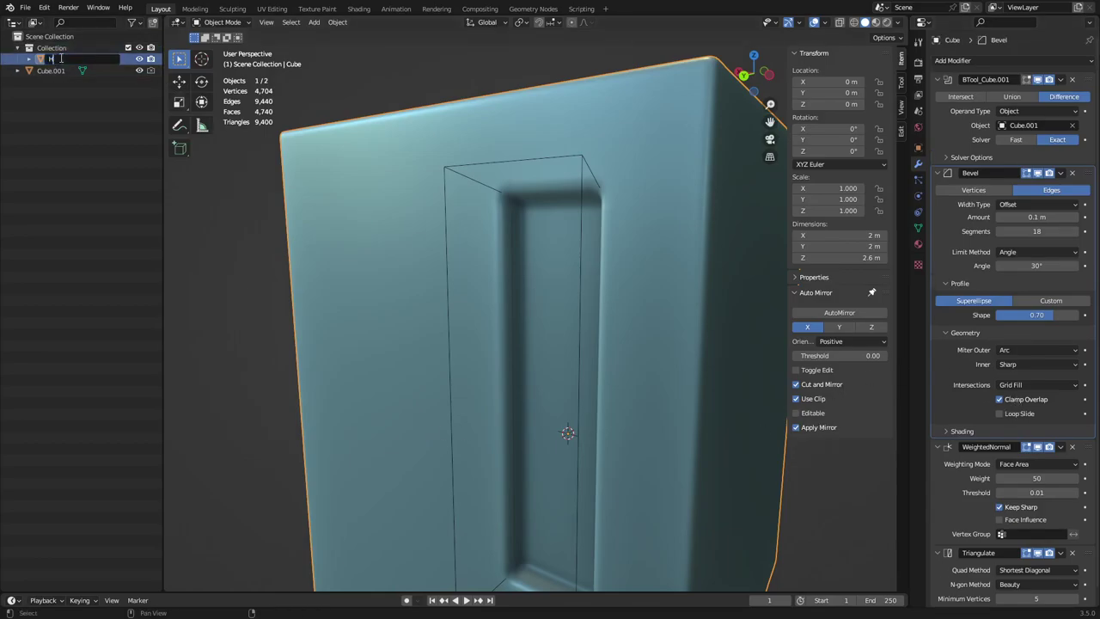
text(gh)
key(Return)
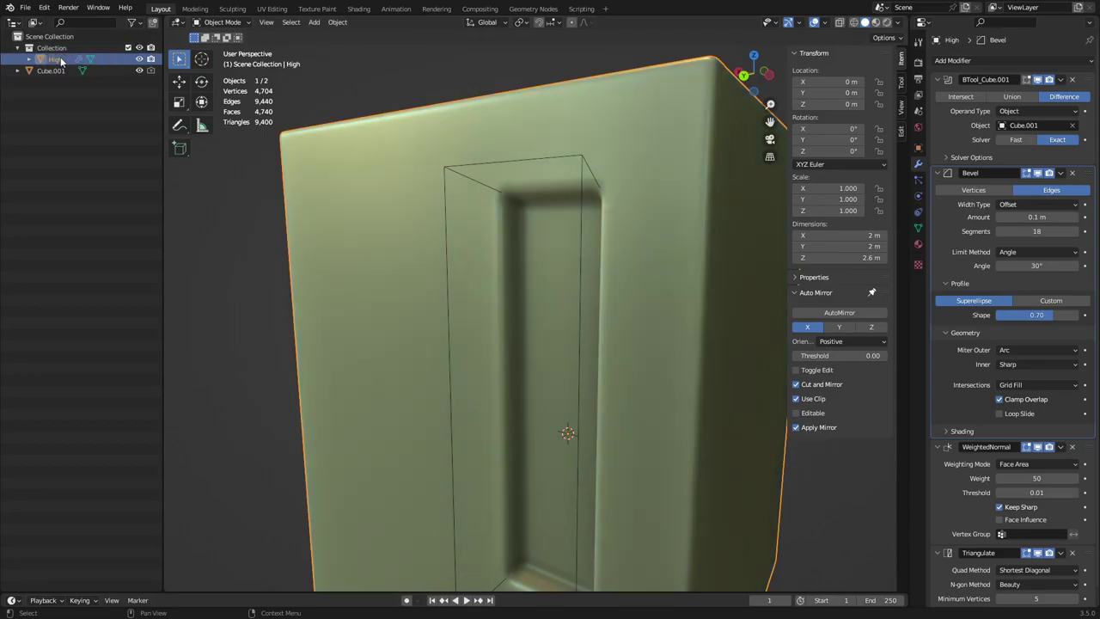
Duplicate High in place, remove the copy's Boolean and Bevel modifiers, and rename it 'Low'
key(shift+d)
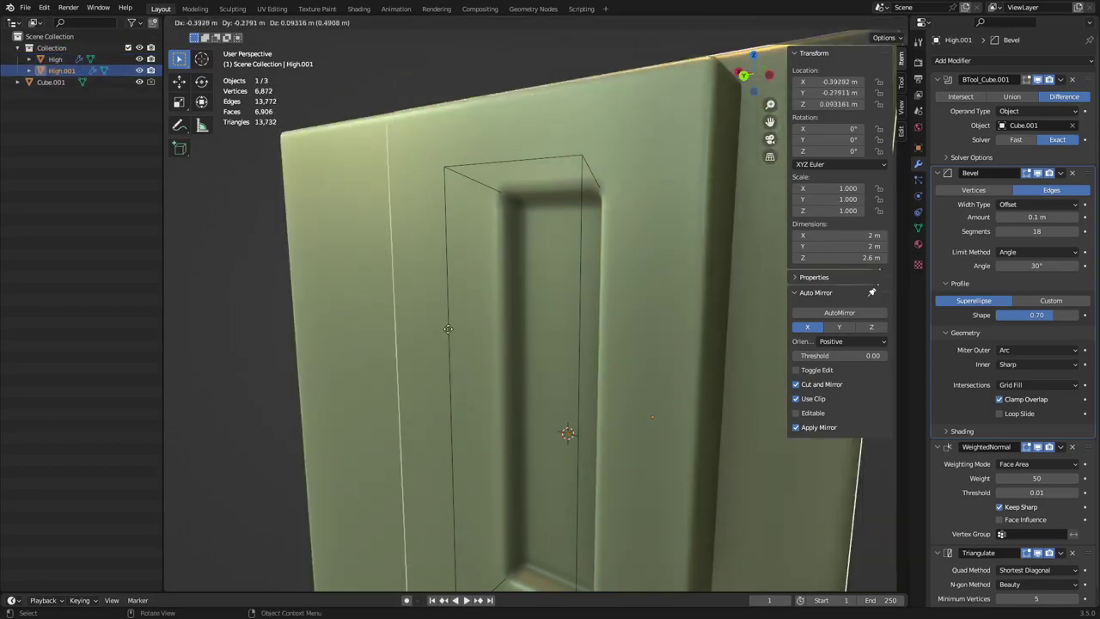
key(Escape)
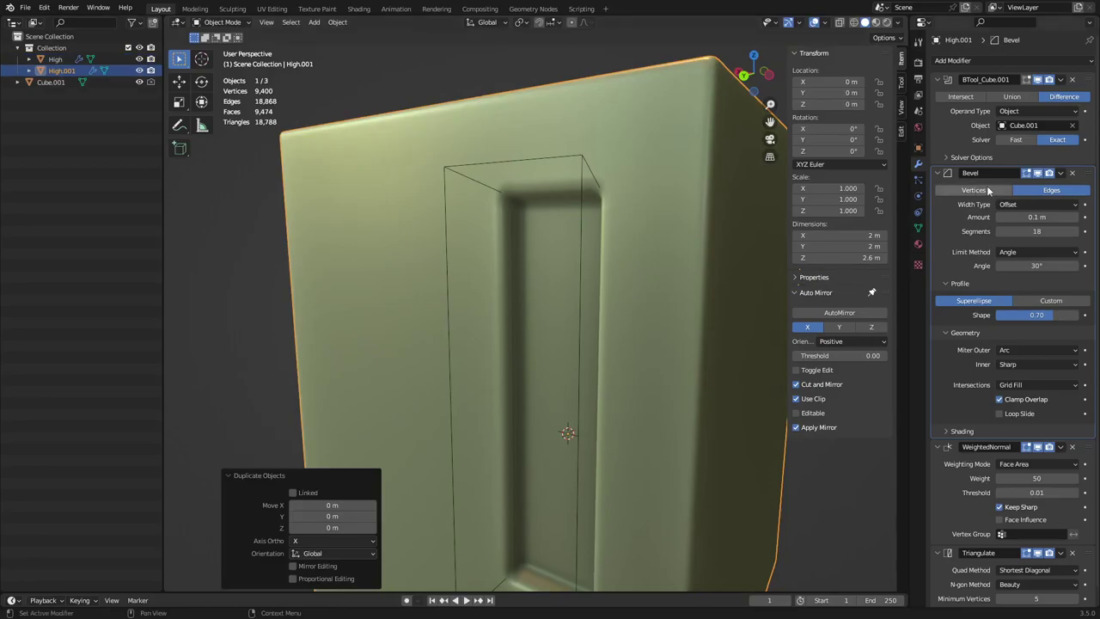
click(1072, 79)
click(1071, 79)
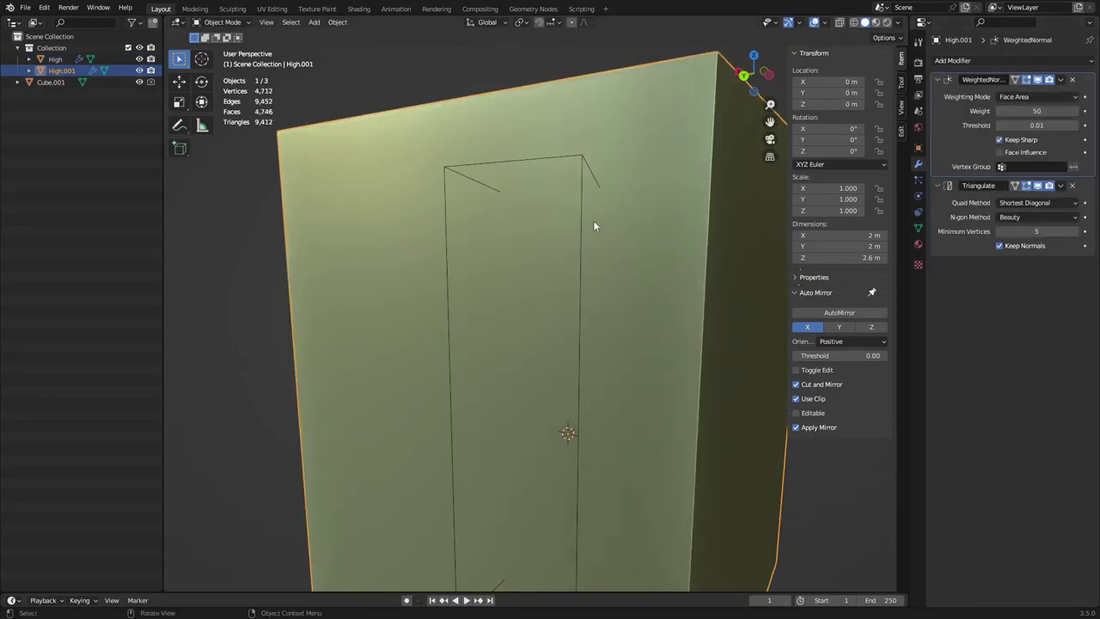
double_click(68, 71)
text(Lo)
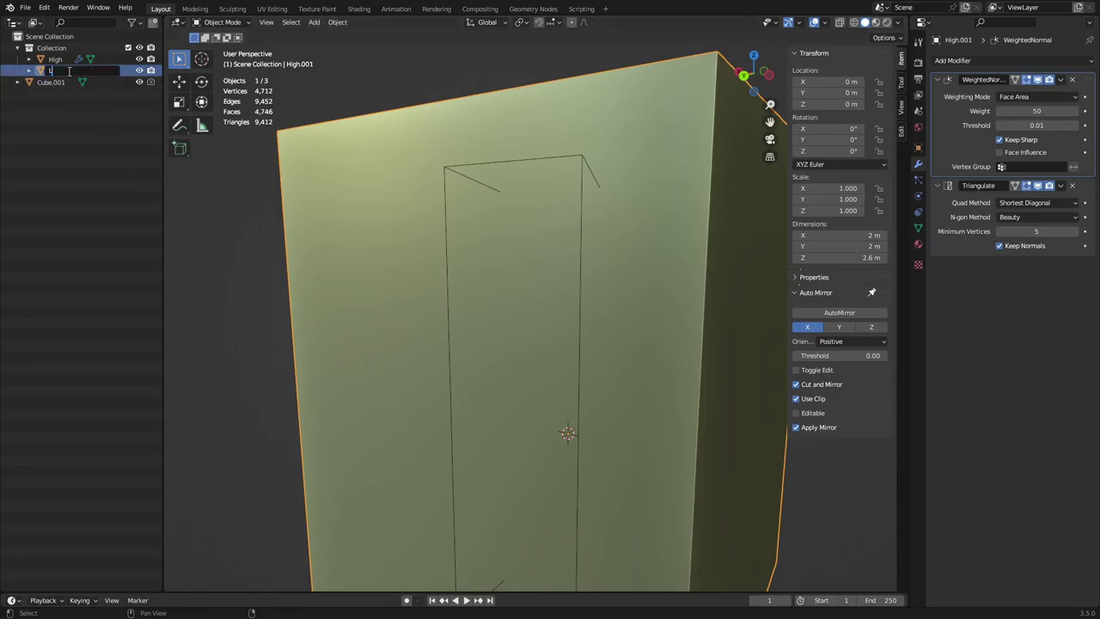
text(w)
key(Return)
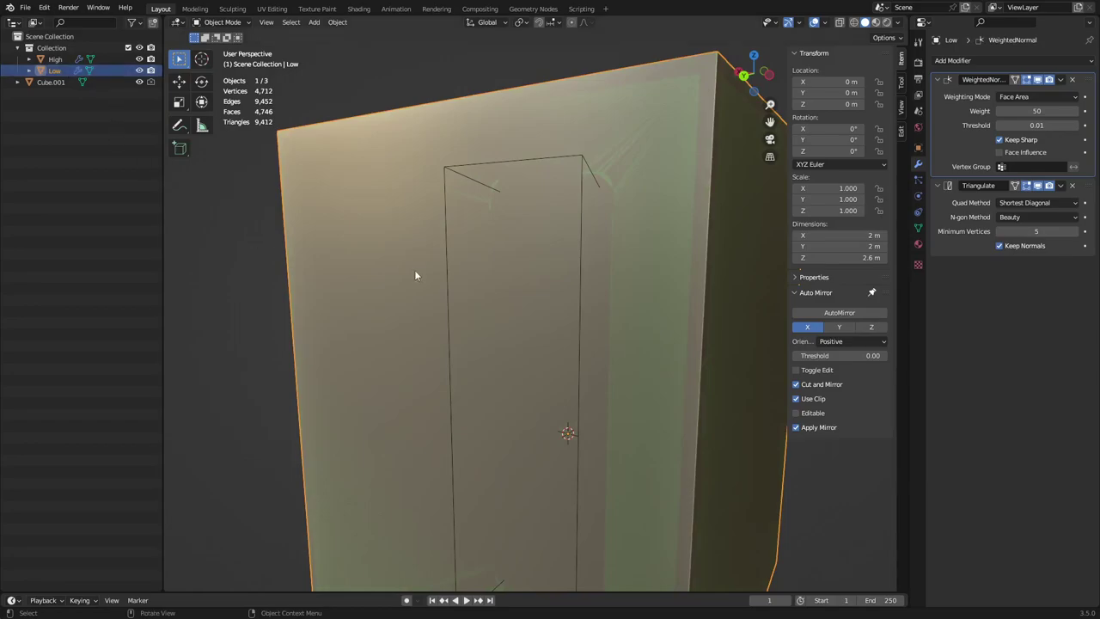
Switch to the UV Editing workspace with the Low block in Edit Mode
click(272, 8)
key(ctrl+Tab)
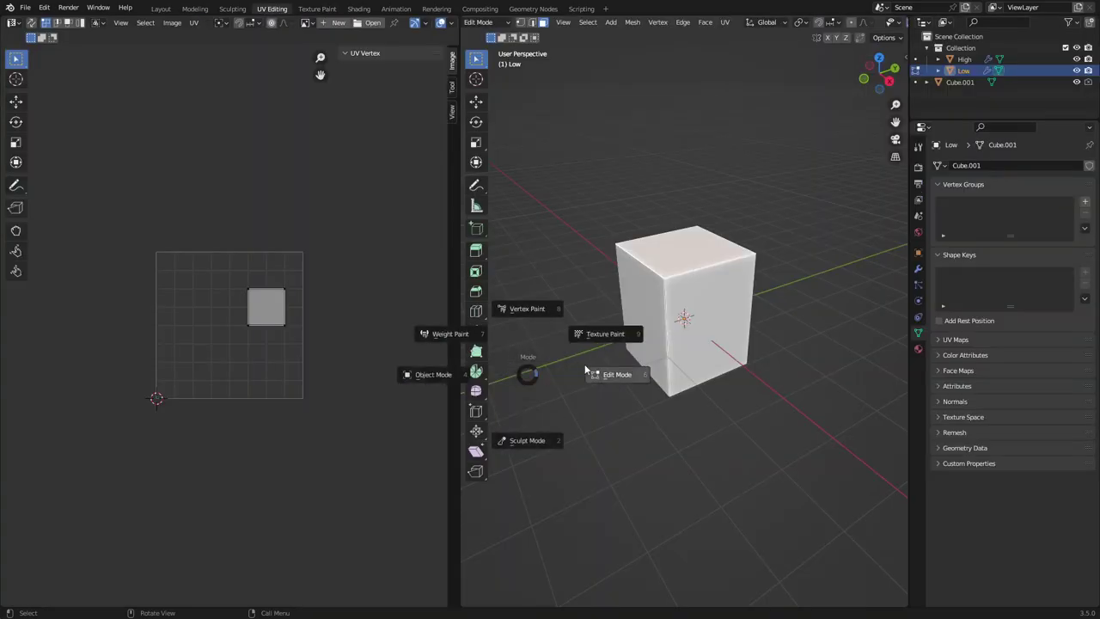
scroll(622, 375, up, 2)
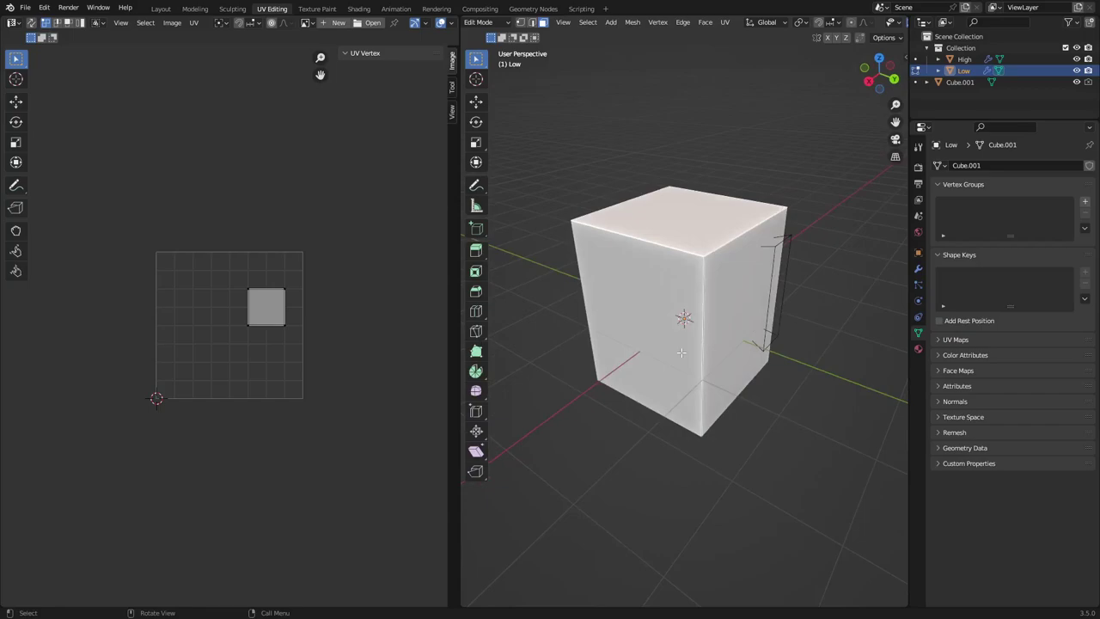
scroll(732, 311, up, 1)
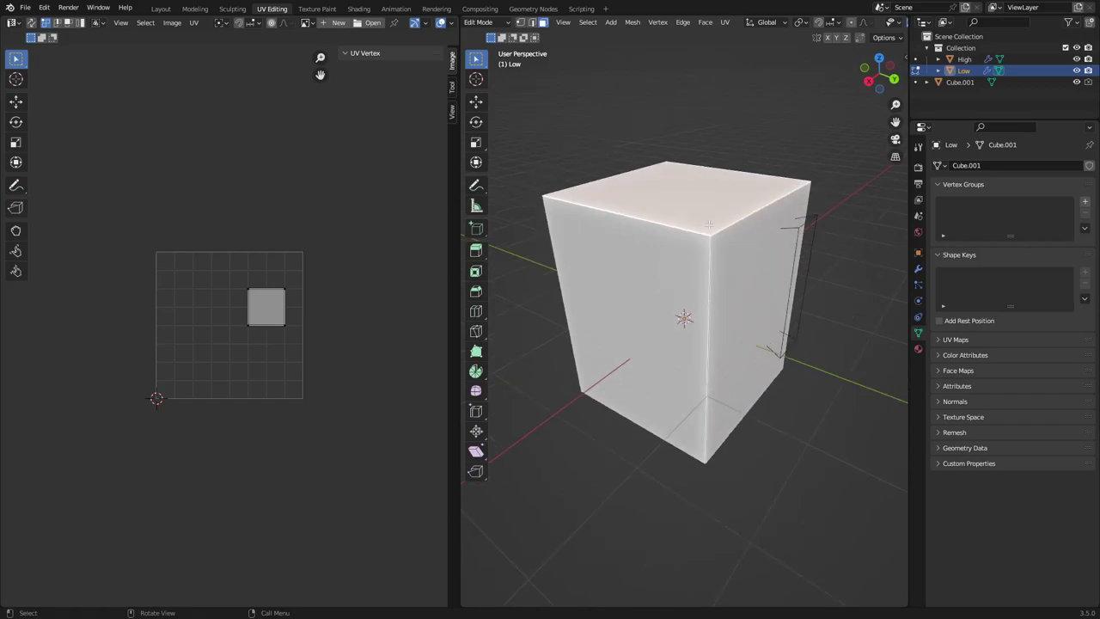
Smart UV Project all faces with 66° angle limit and 0.051 island margin, then return to Object Mode
key(a)
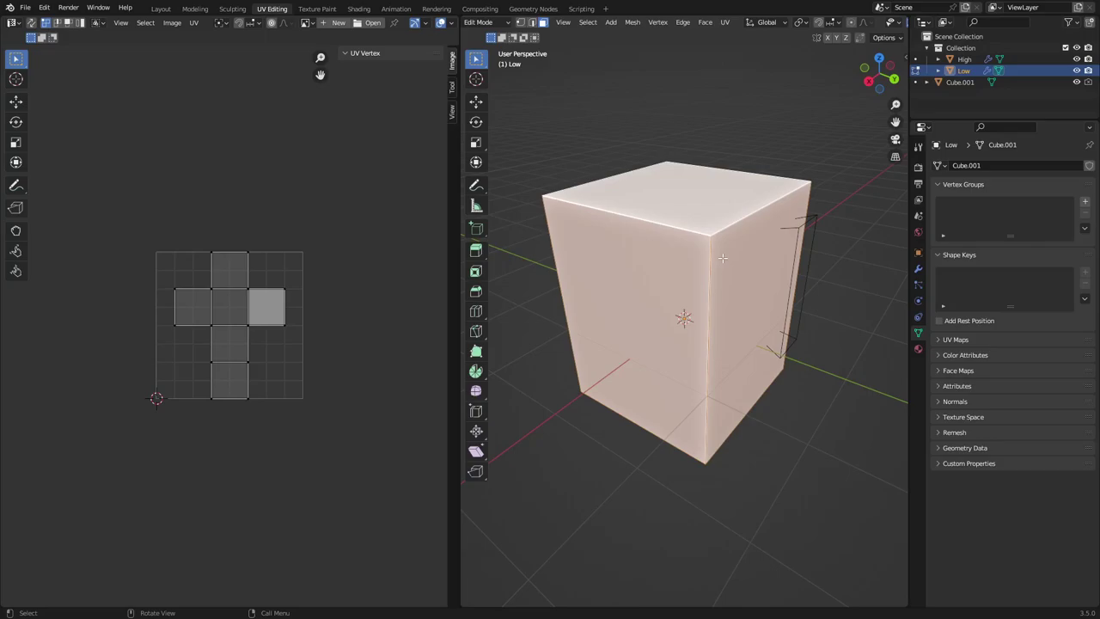
key(u)
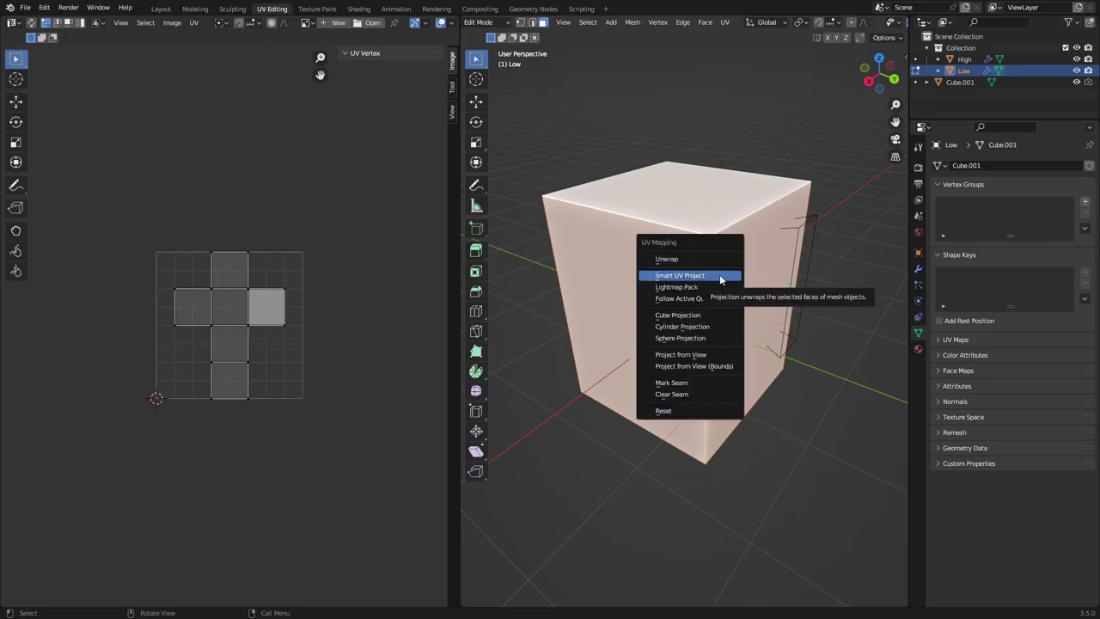
click(720, 277)
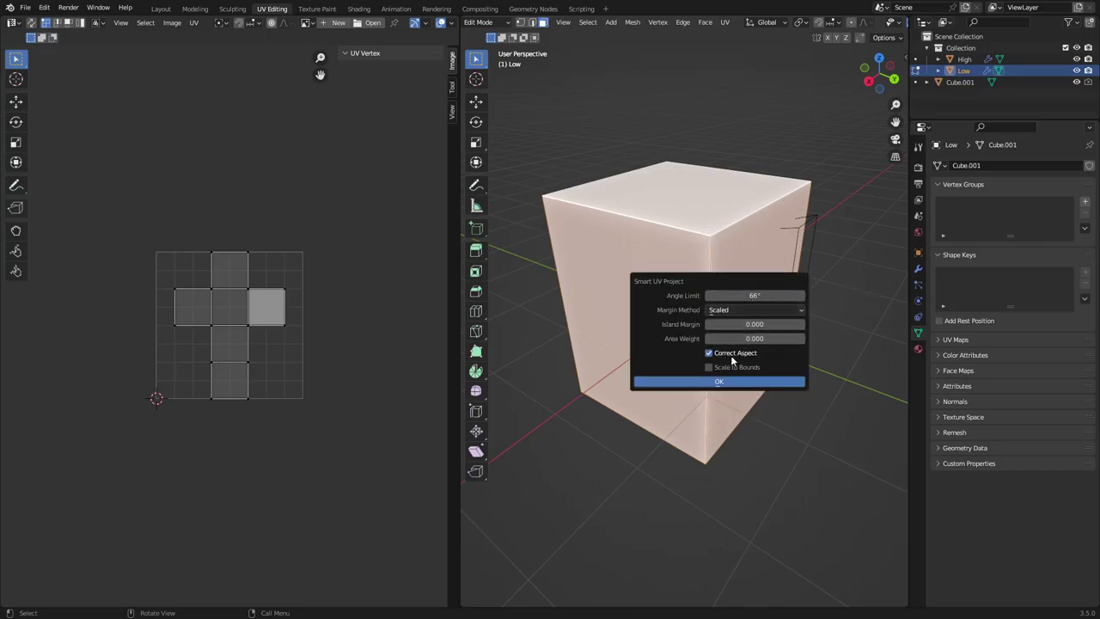
click(722, 382)
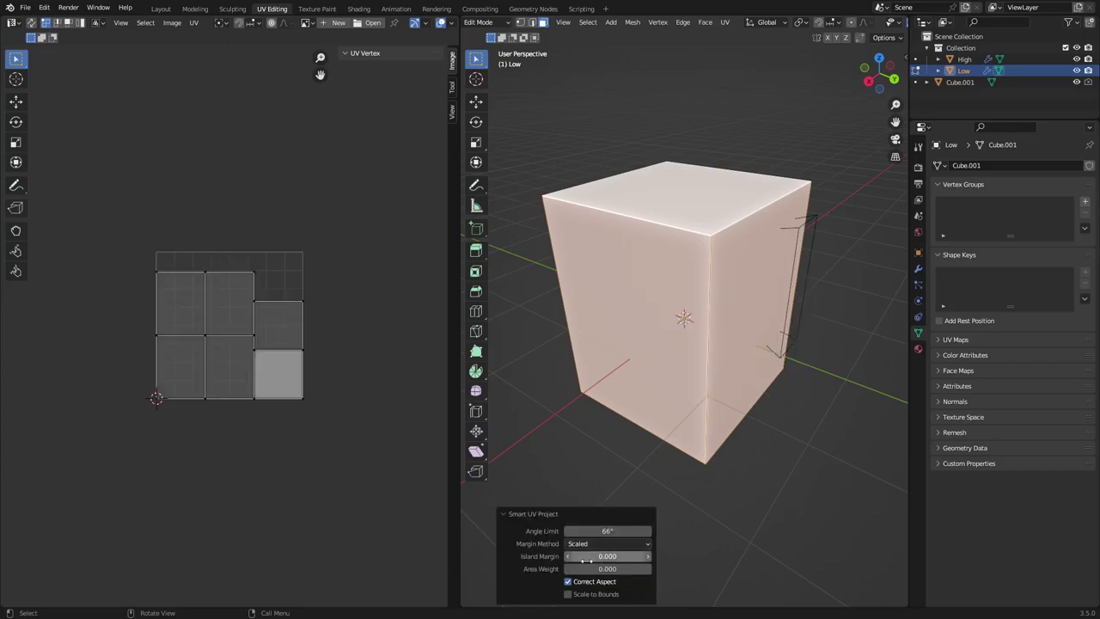
mouse_move(590, 557)
mouse_down()
mouse_move(618, 557)
mouse_move(608, 556)
mouse_up()
scroll(265, 374, up, 5)
scroll(264, 379, up, 2)
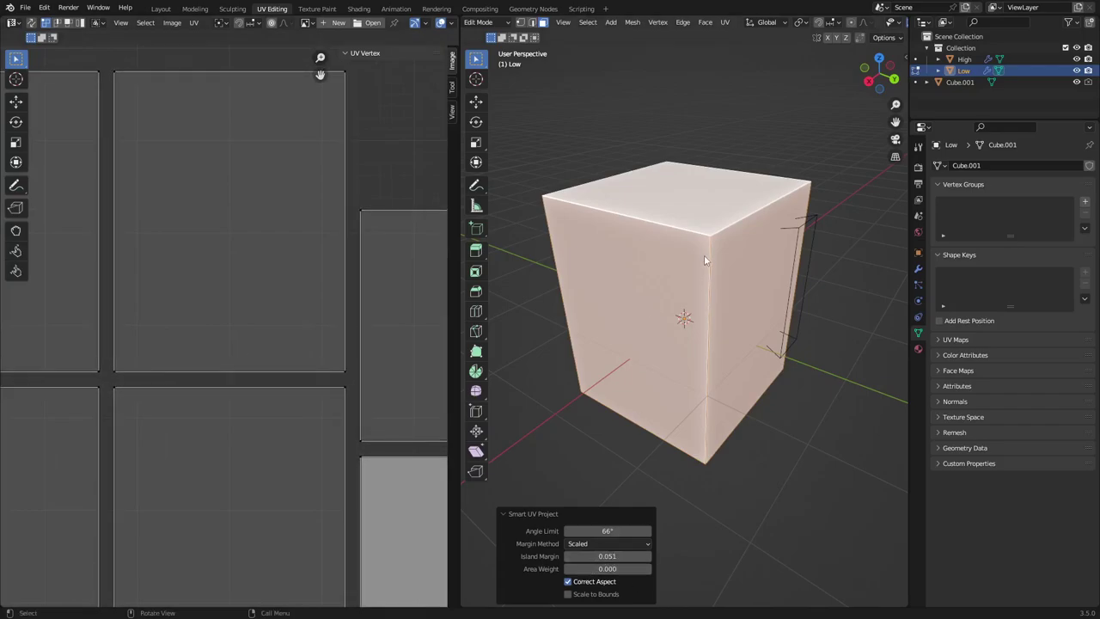
key(ctrl+Tab)
click(655, 272)
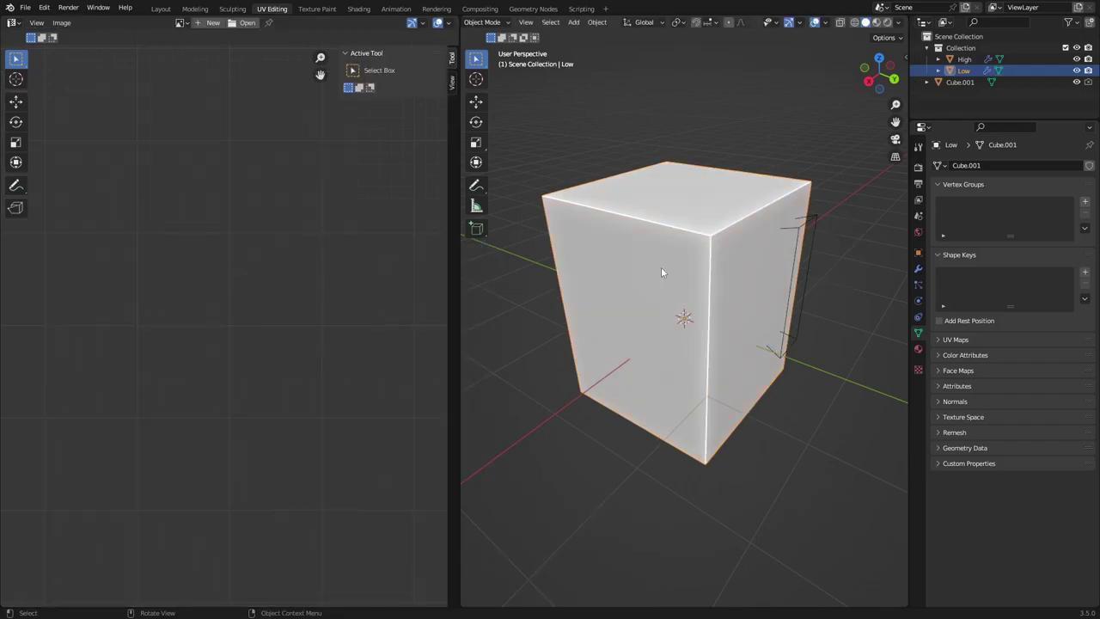
Back in the Layout workspace, select the High object and start an FBX export
click(161, 9)
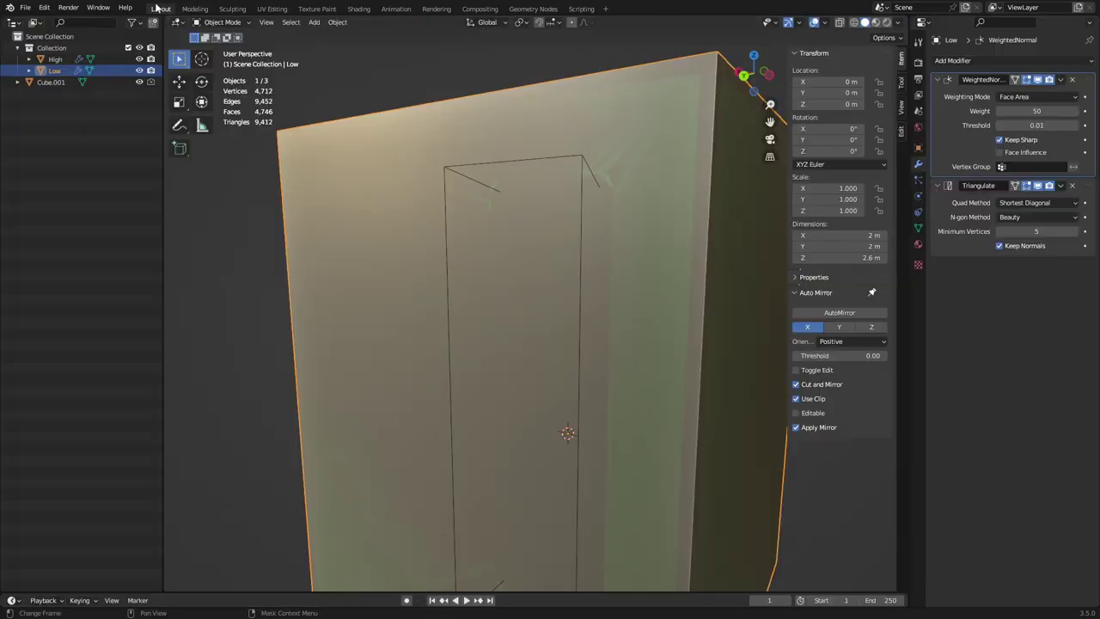
click(61, 60)
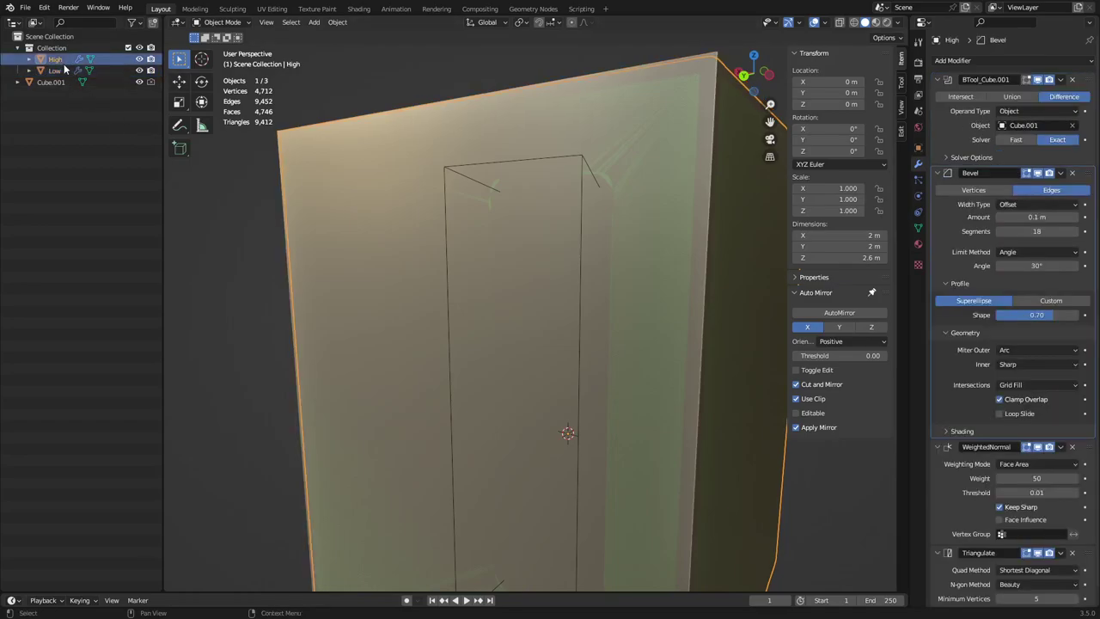
click(26, 9)
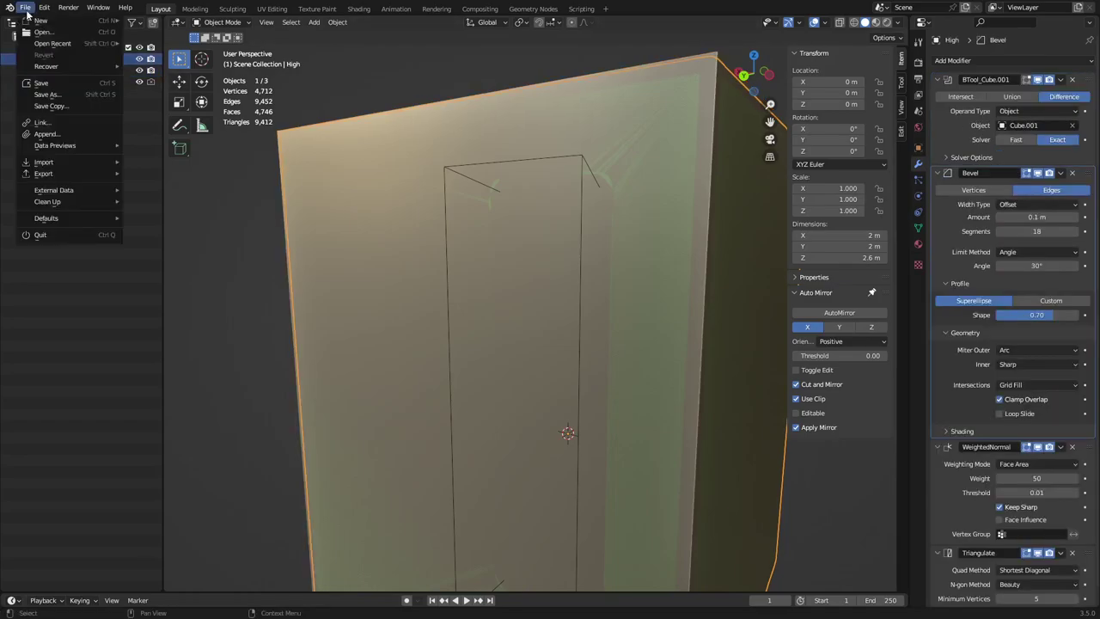
mouse_move(81, 176)
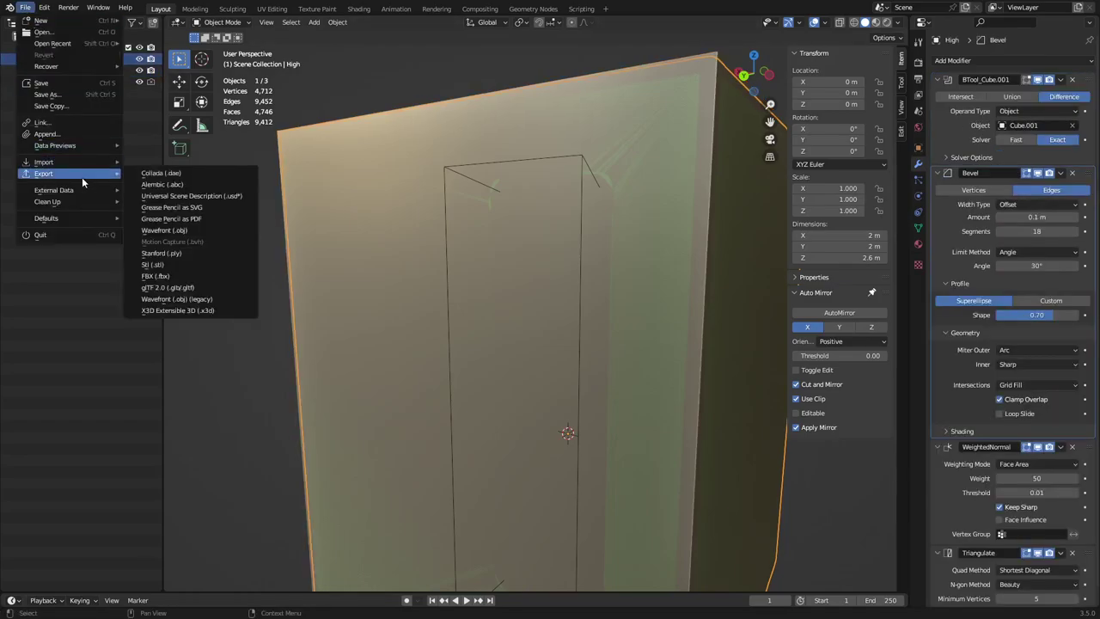
click(209, 277)
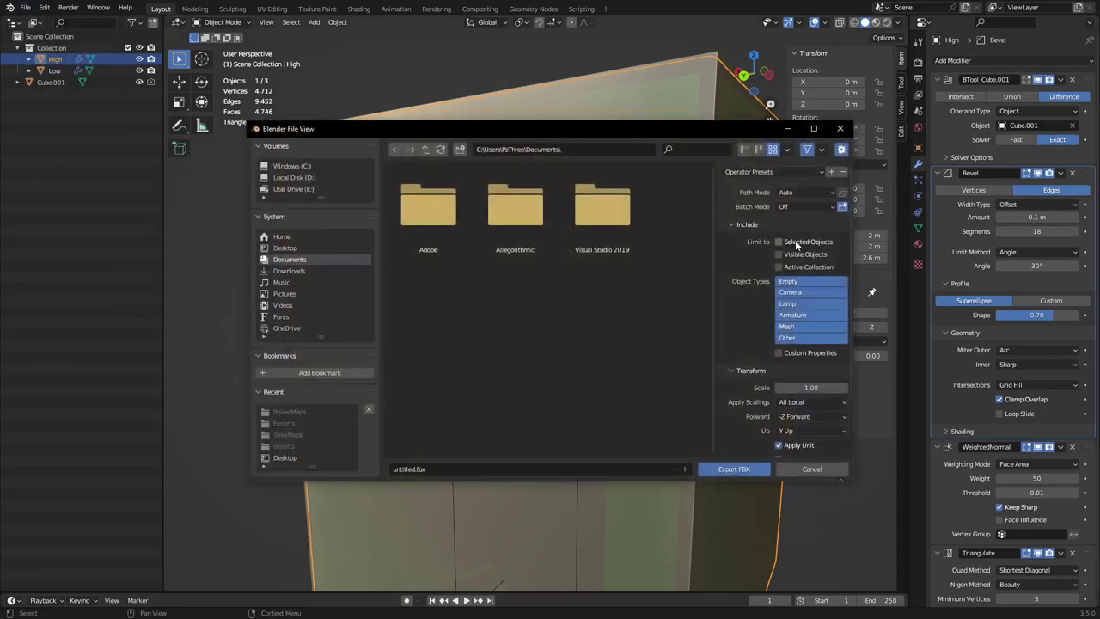
Create a 'Model' folder on the Desktop and open it
click(288, 248)
right_click(485, 342)
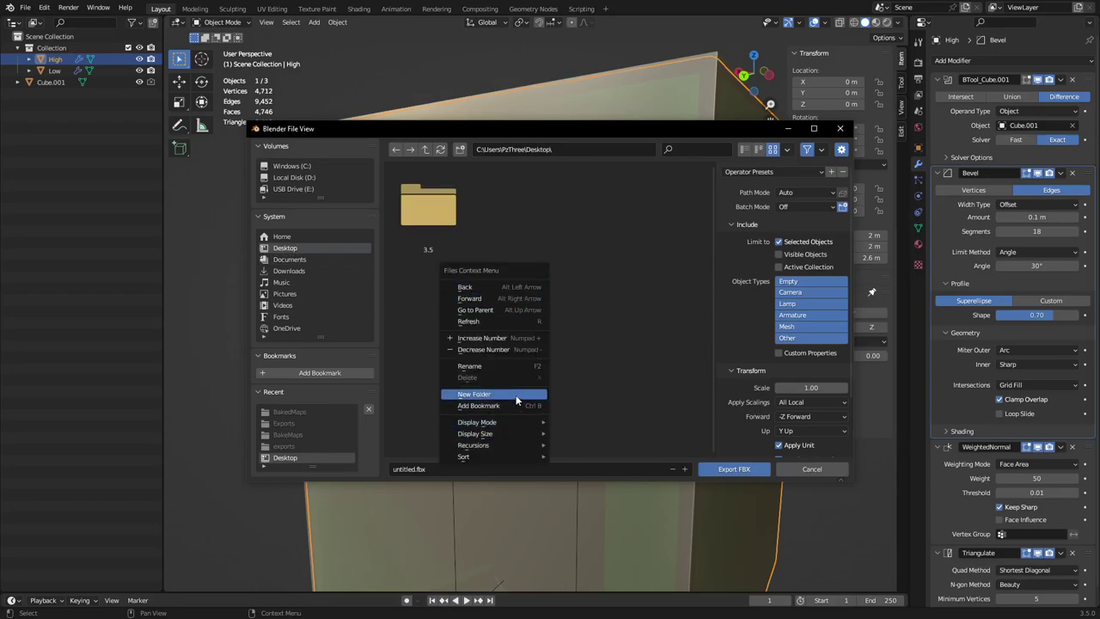
click(517, 392)
text(Model)
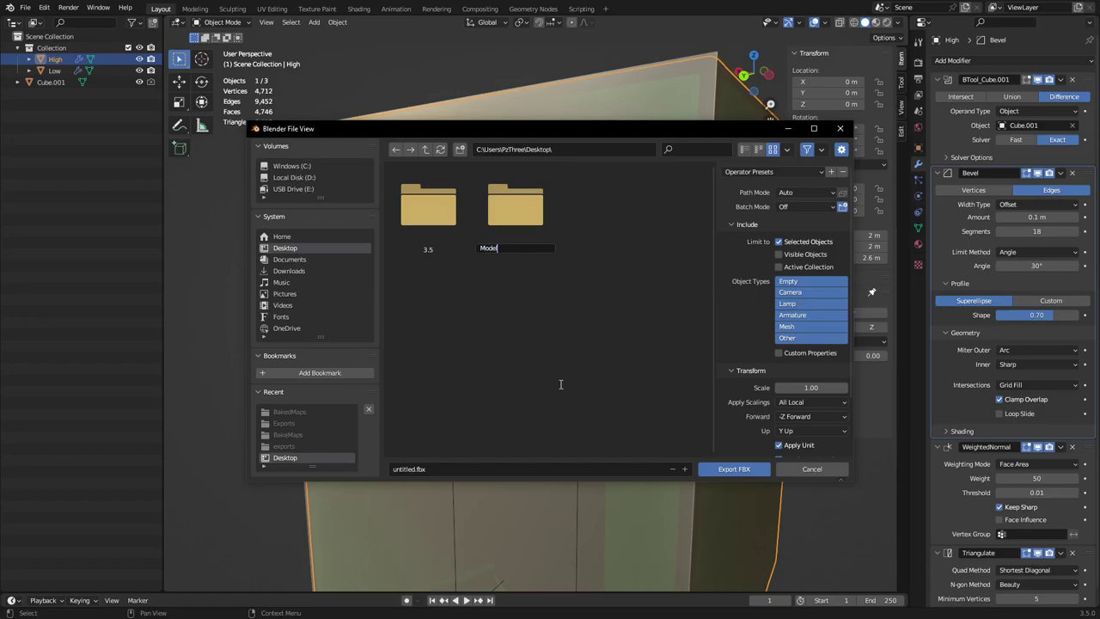
key(Return)
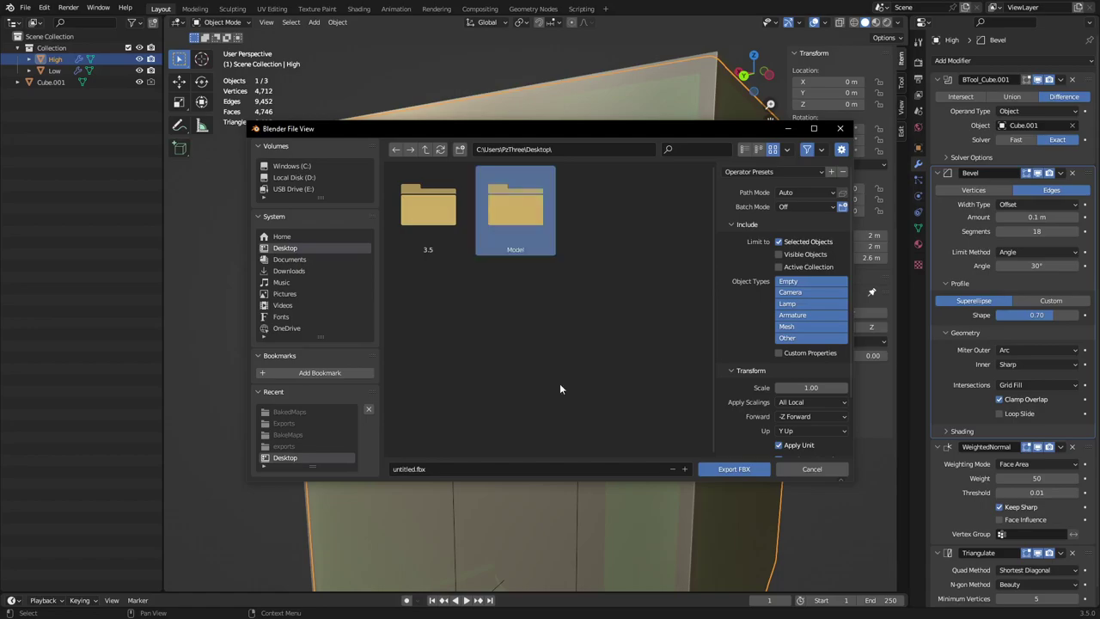
double_click(512, 236)
Create 'Textures' and 'Exports' folders inside Model and open Exports
right_click(498, 293)
click(499, 291)
text(Textures)
key(Return)
right_click(500, 291)
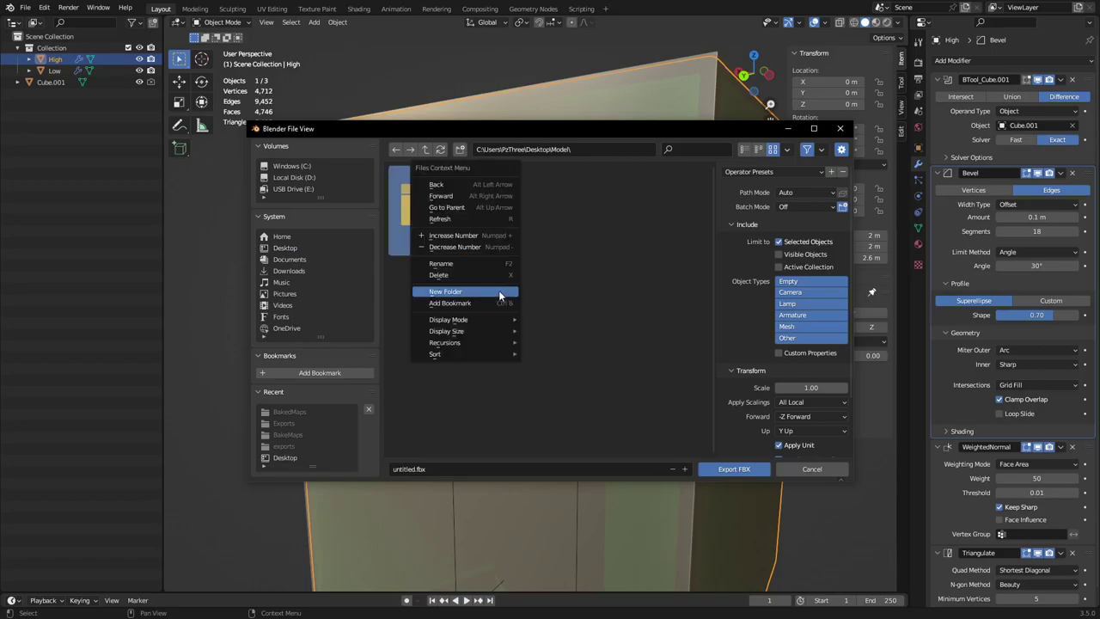
click(504, 295)
text(Expor)
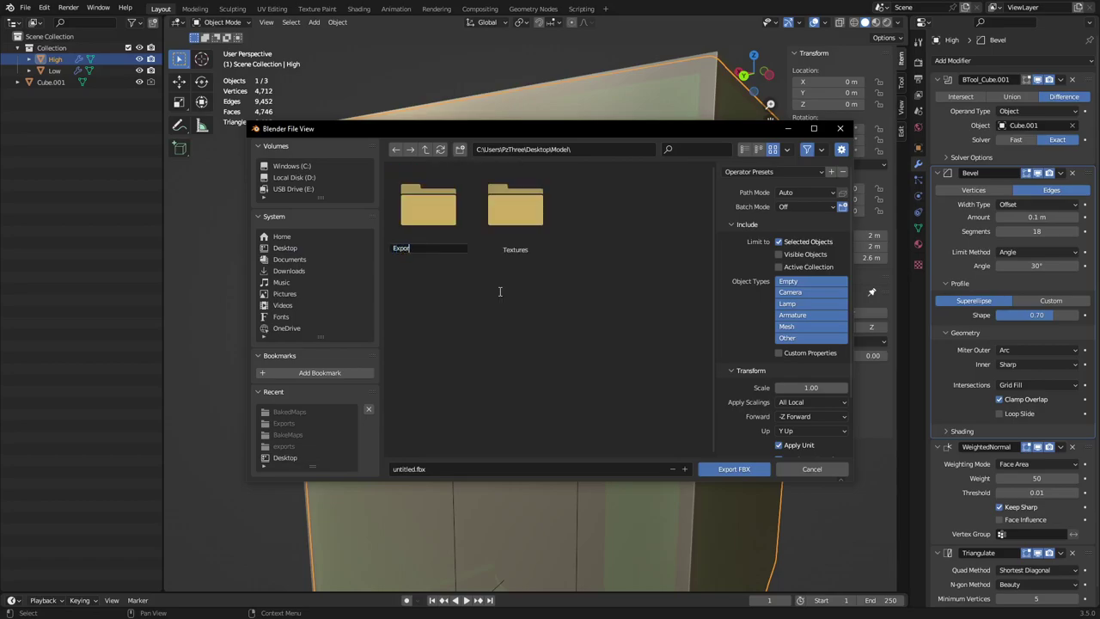
text(ts)
key(Return)
double_click(427, 211)
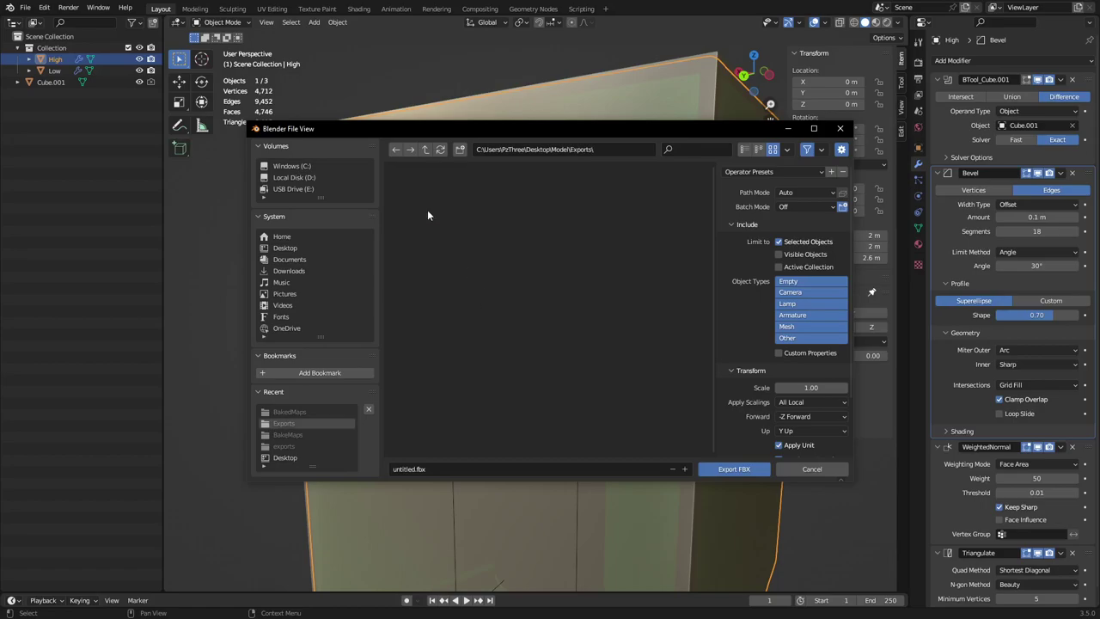
Name the export file substance_high_01.fbx and export the High model as FBX
click(467, 469)
text(substance_high_01)
key(shift+Left)
click(747, 471)
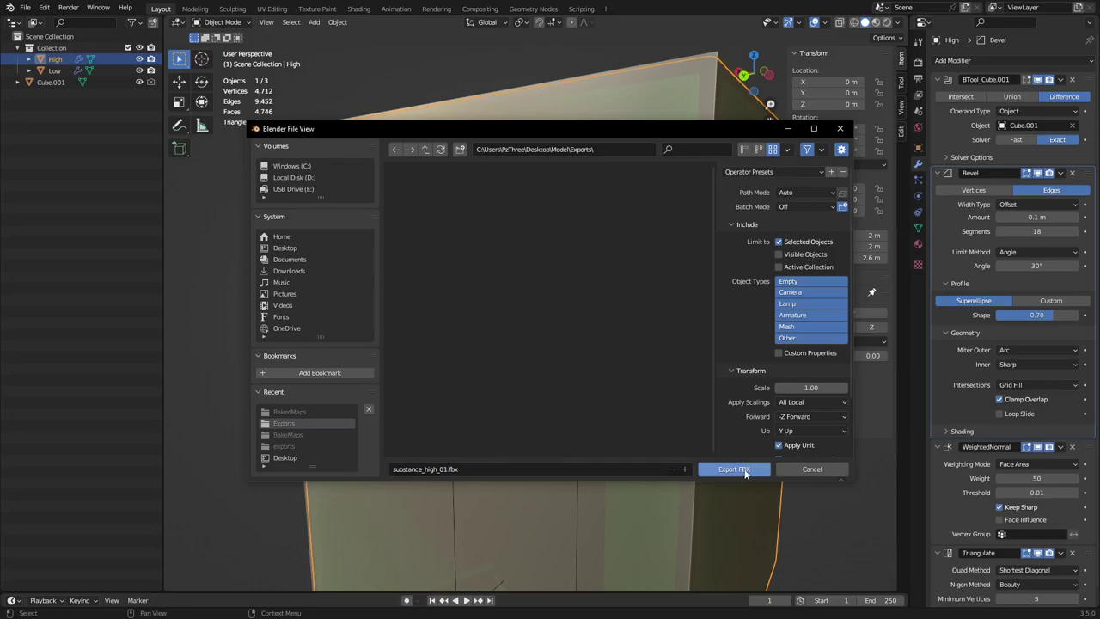
click(743, 470)
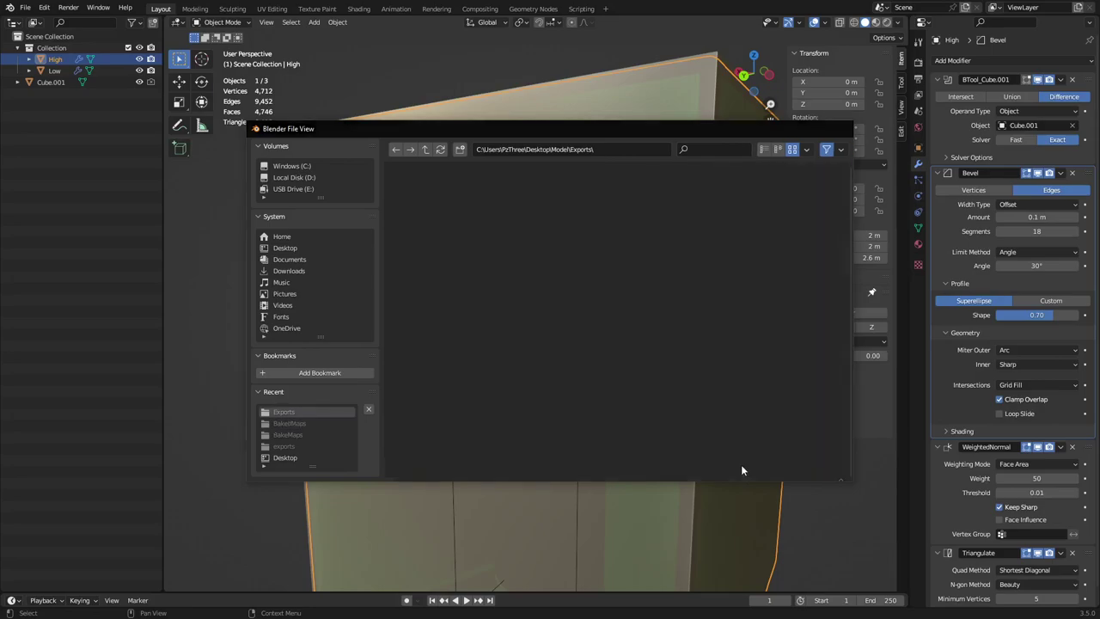
Select the Low object and start an FBX export for it
click(54, 70)
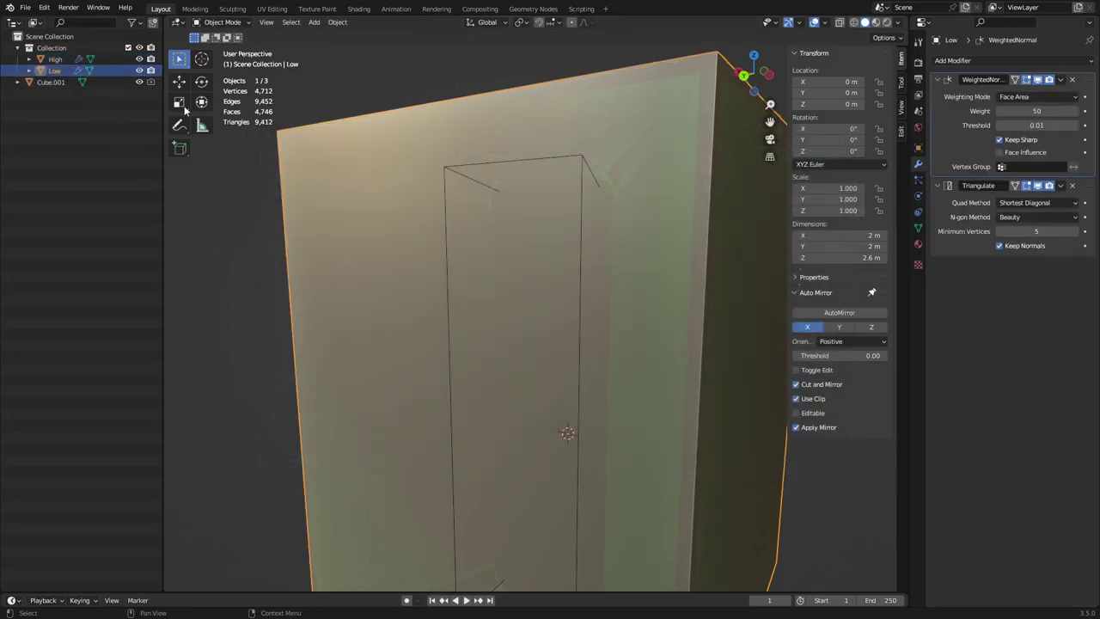
click(34, 9)
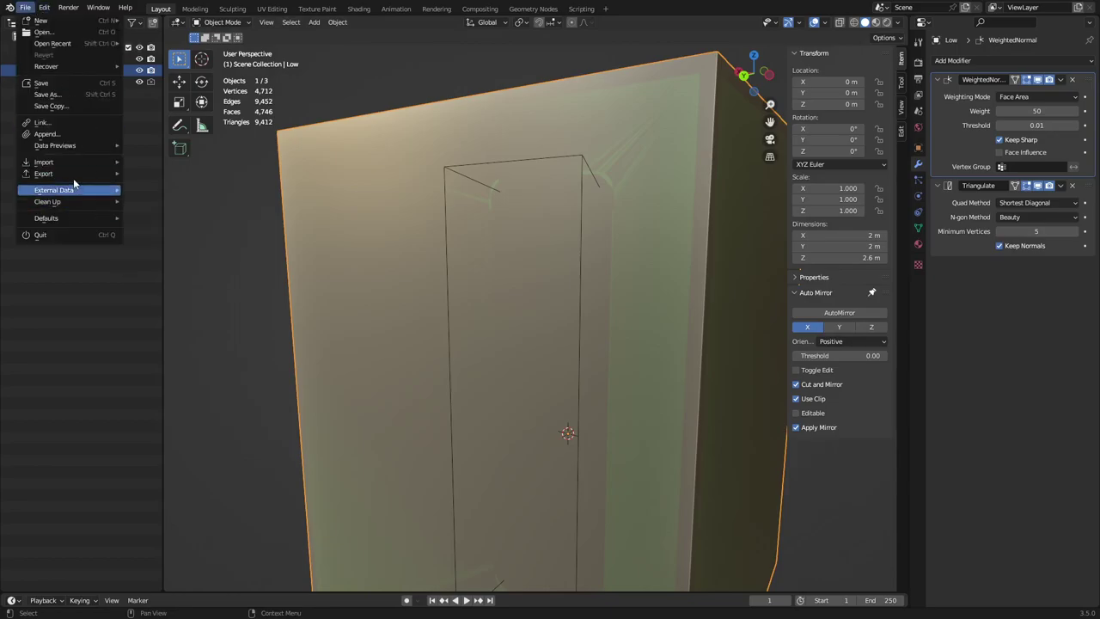
mouse_move(101, 175)
click(206, 275)
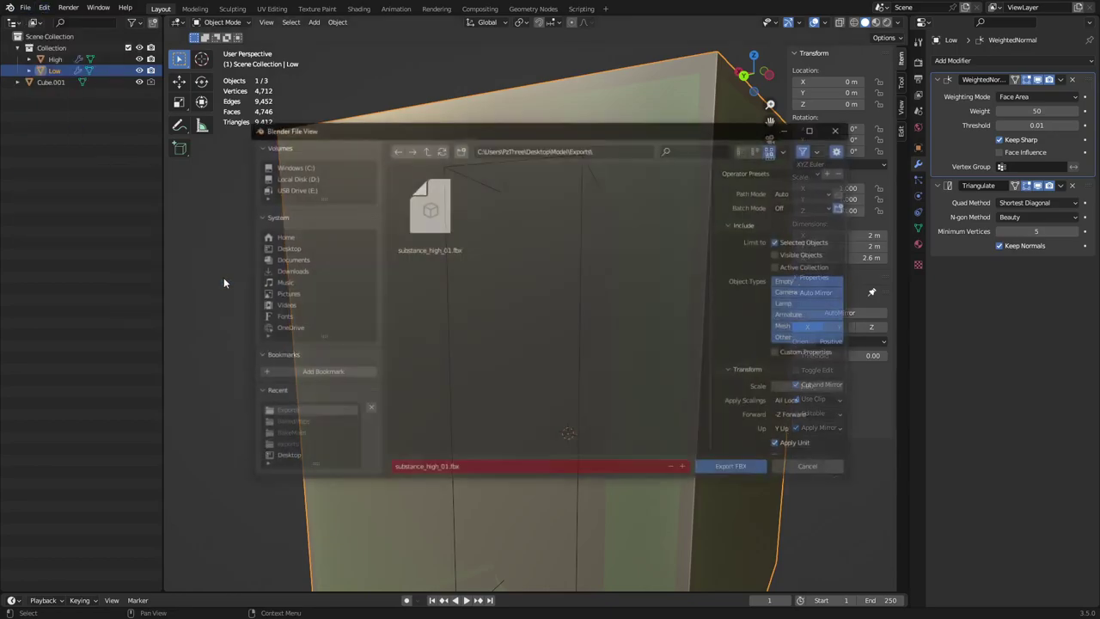
Rename the existing substance_high_01.fbx to substance_low_01.fbx and export Low
click(431, 248)
click(421, 469)
click(433, 469)
key(BackSpace)
key(BackSpace)
key(BackSpace)
key(BackSpace)
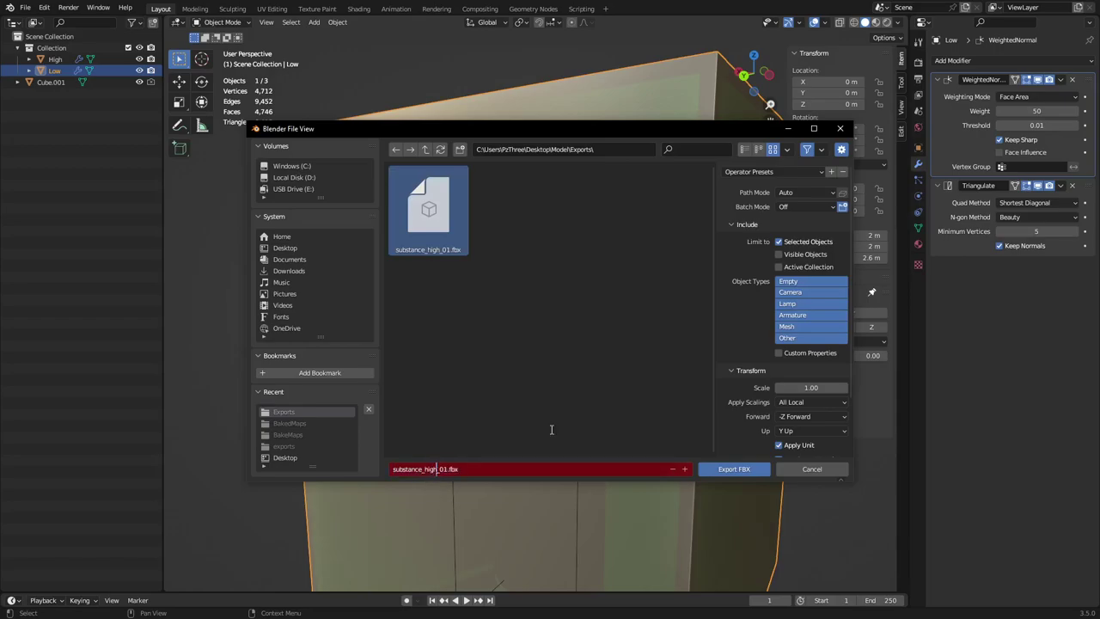
text(low)
key(Return)
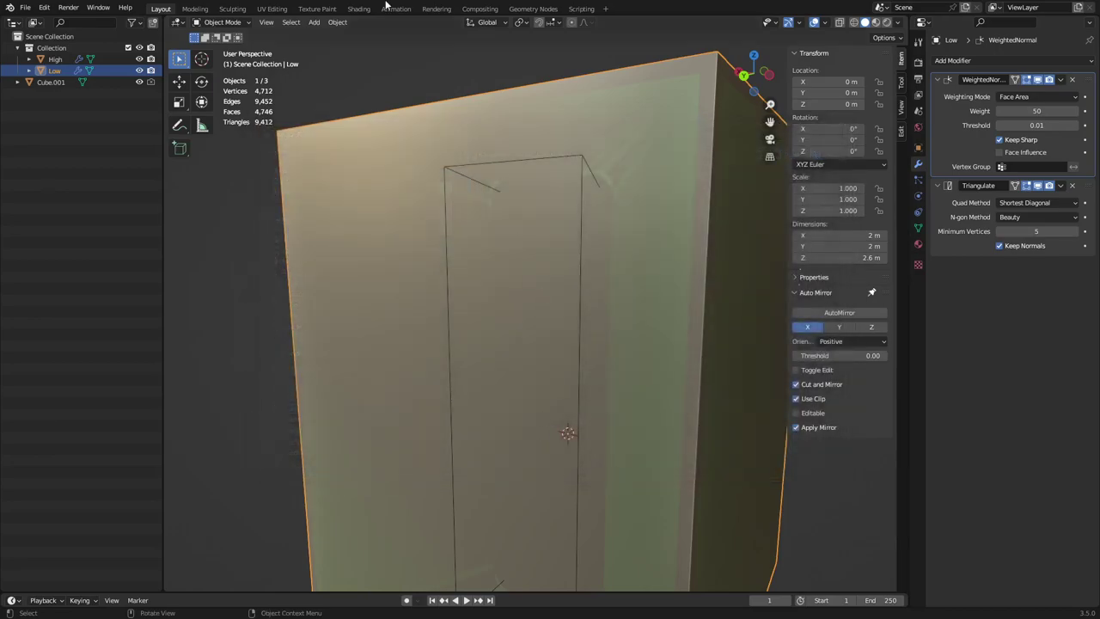
Switch to the UV Editing workspace and start UV > Export UV Layout for Low
click(273, 10)
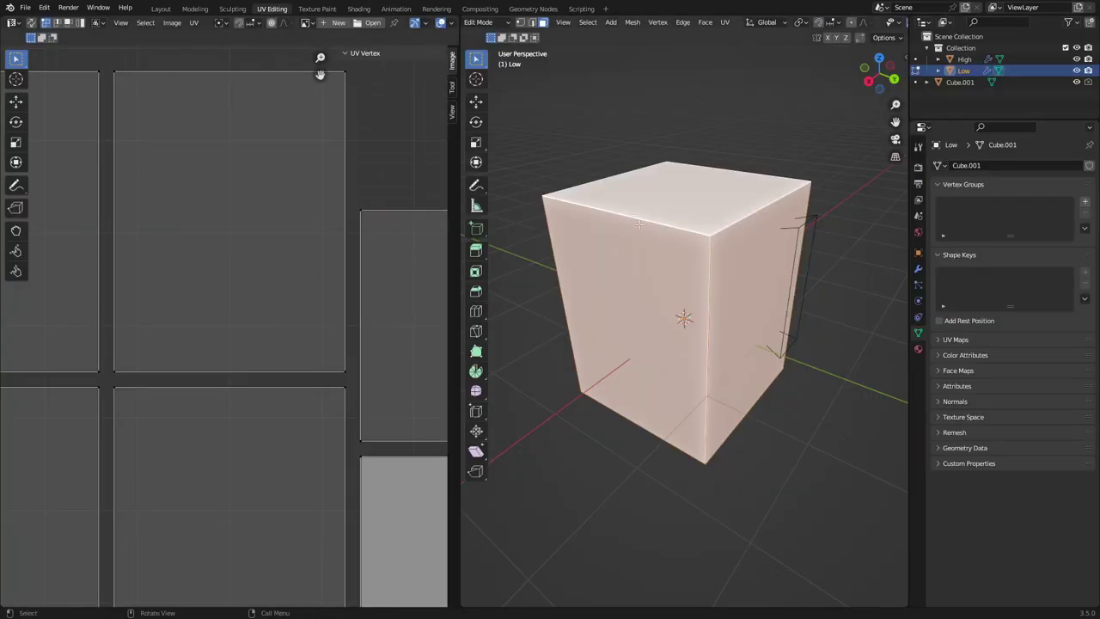
scroll(262, 289, down, 5)
scroll(284, 307, up, 2)
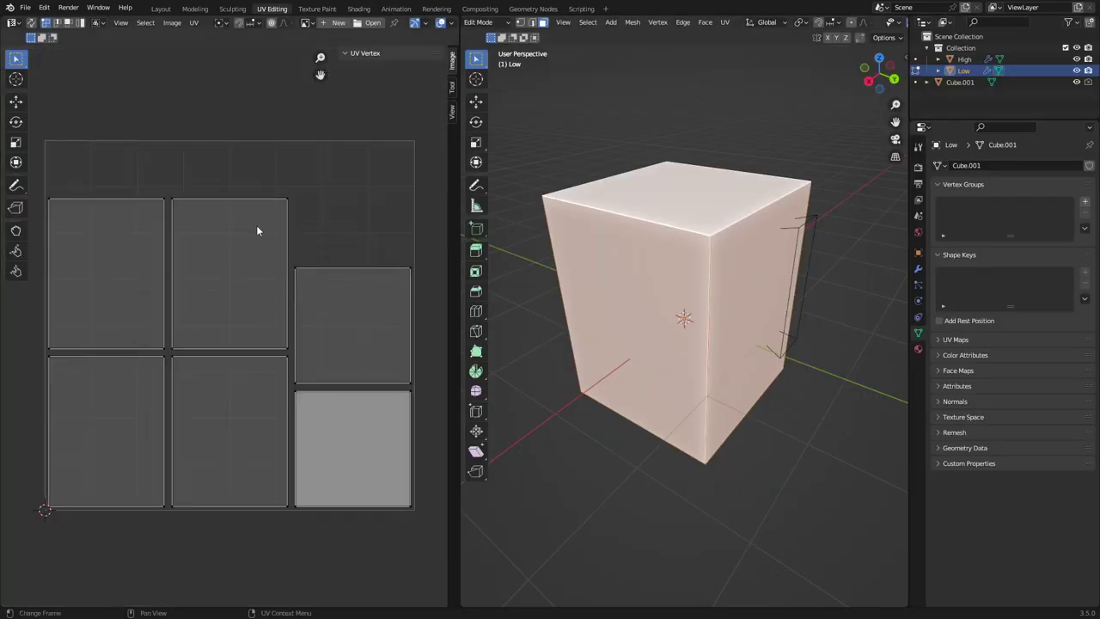
click(196, 23)
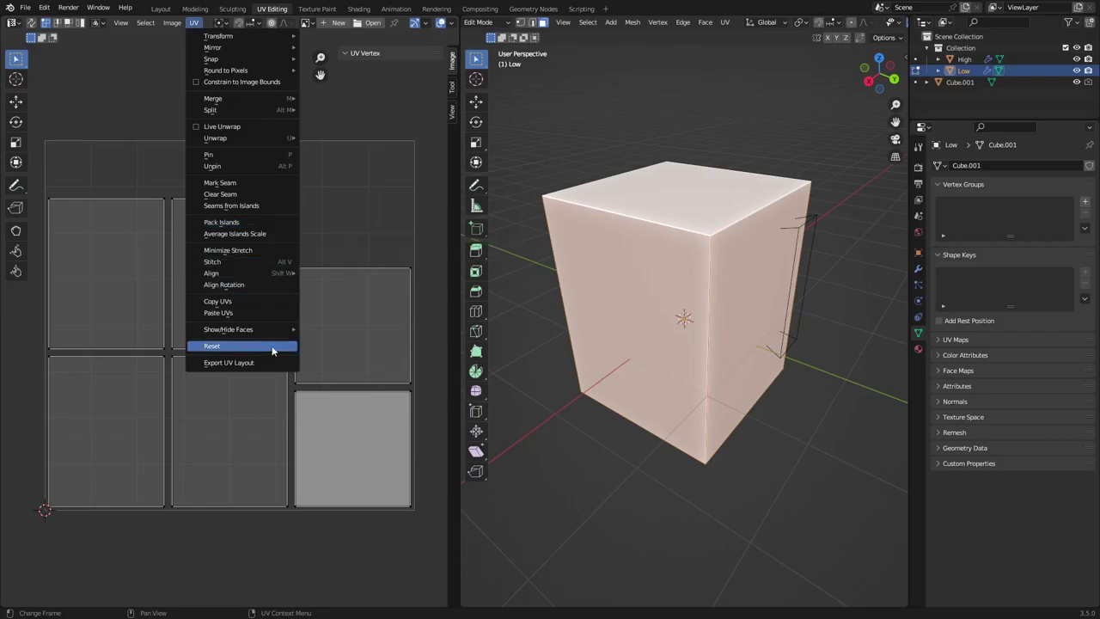
click(262, 362)
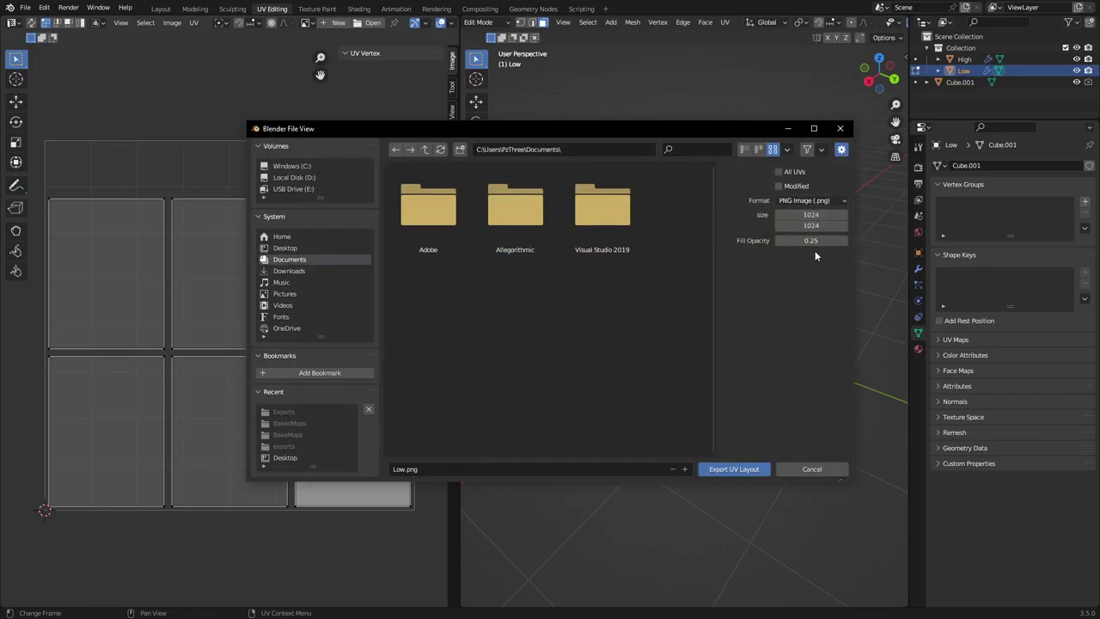
Set fill opacity to 1.00 and browse to Desktop\Model\Textures
drag(801, 253, 847, 242)
click(309, 246)
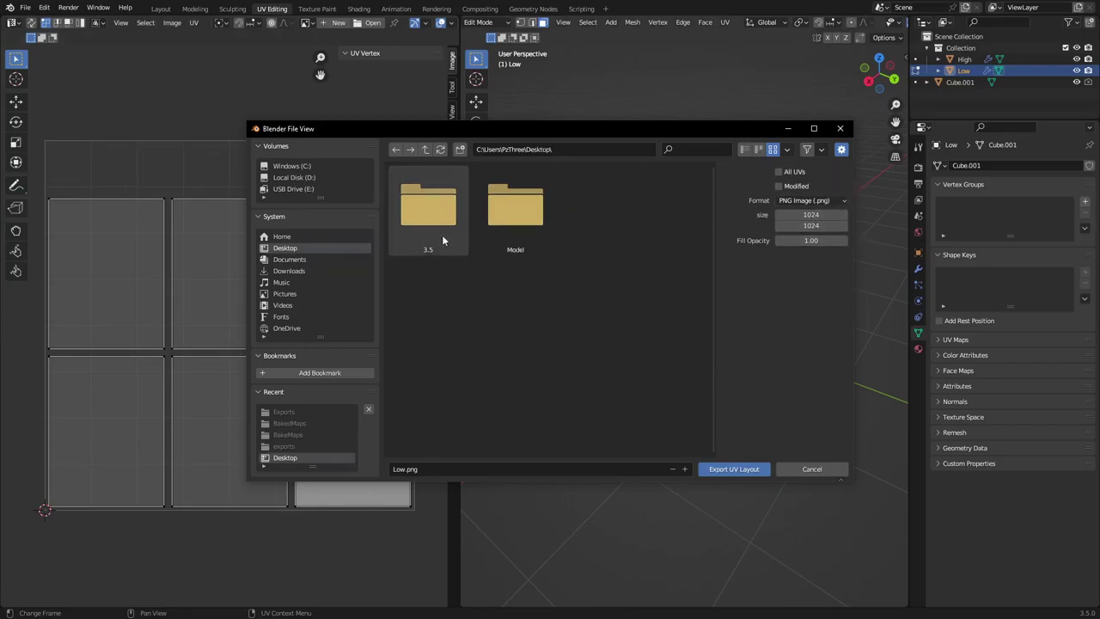
double_click(507, 219)
double_click(503, 222)
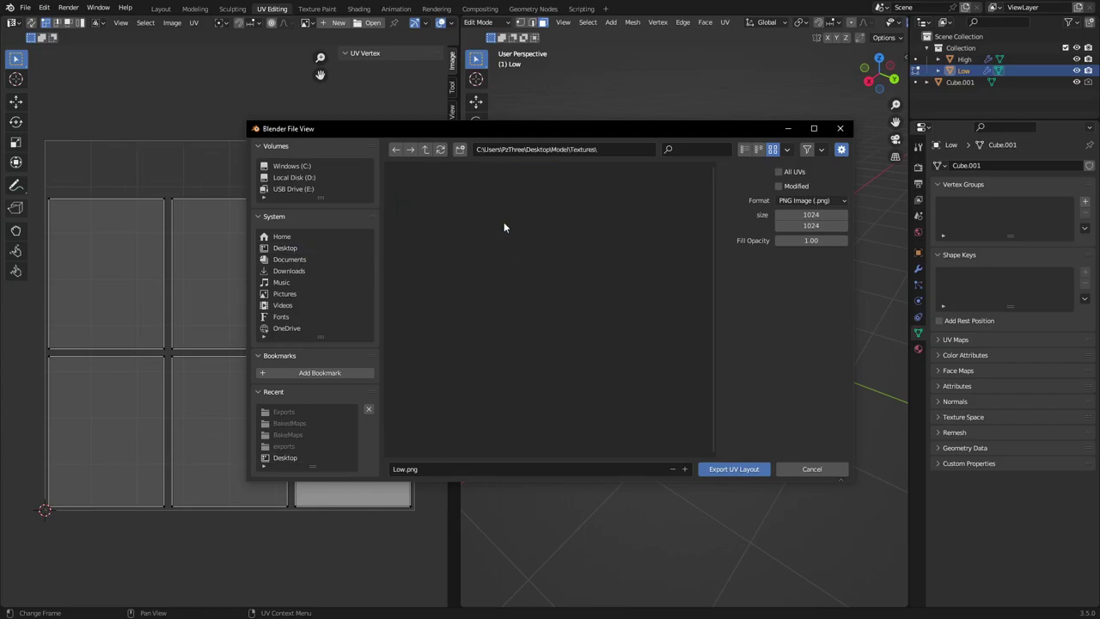
Create a BakedMaps folder in Textures, enter it, and name the file UvLayout
right_click(472, 274)
click(460, 275)
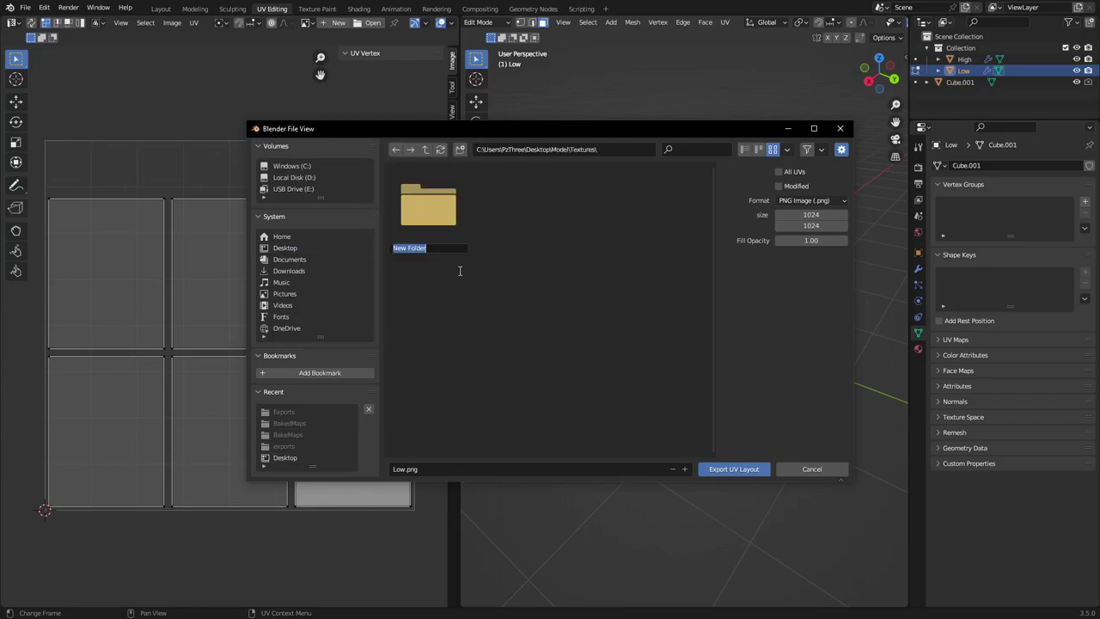
text(BakedMaps)
key(Return)
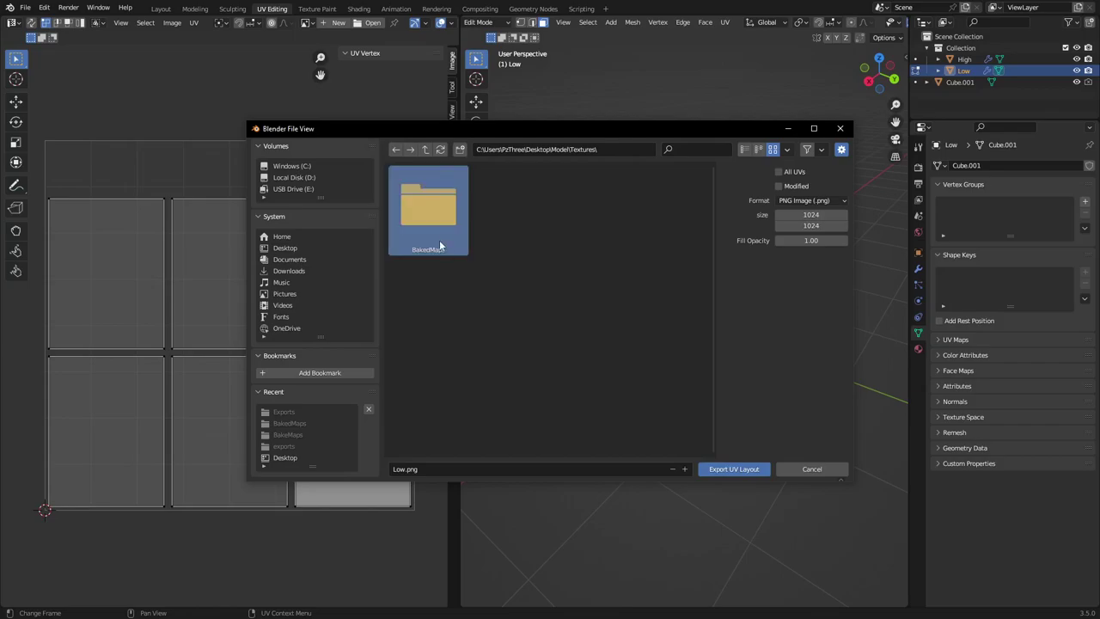
double_click(439, 240)
click(445, 468)
text(Uv)
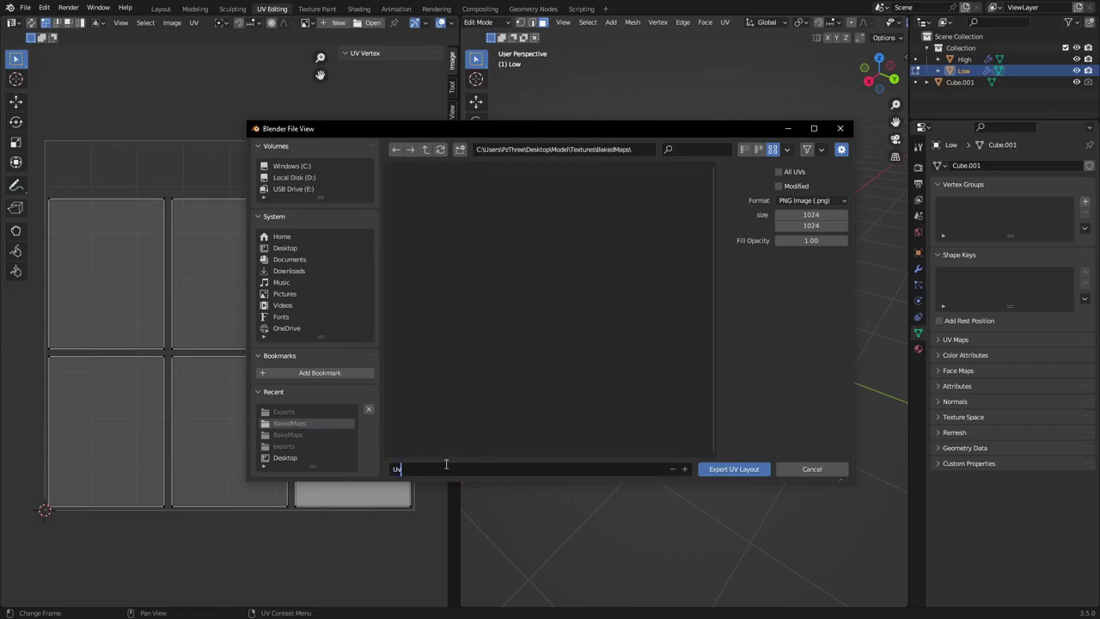
text(Layout)
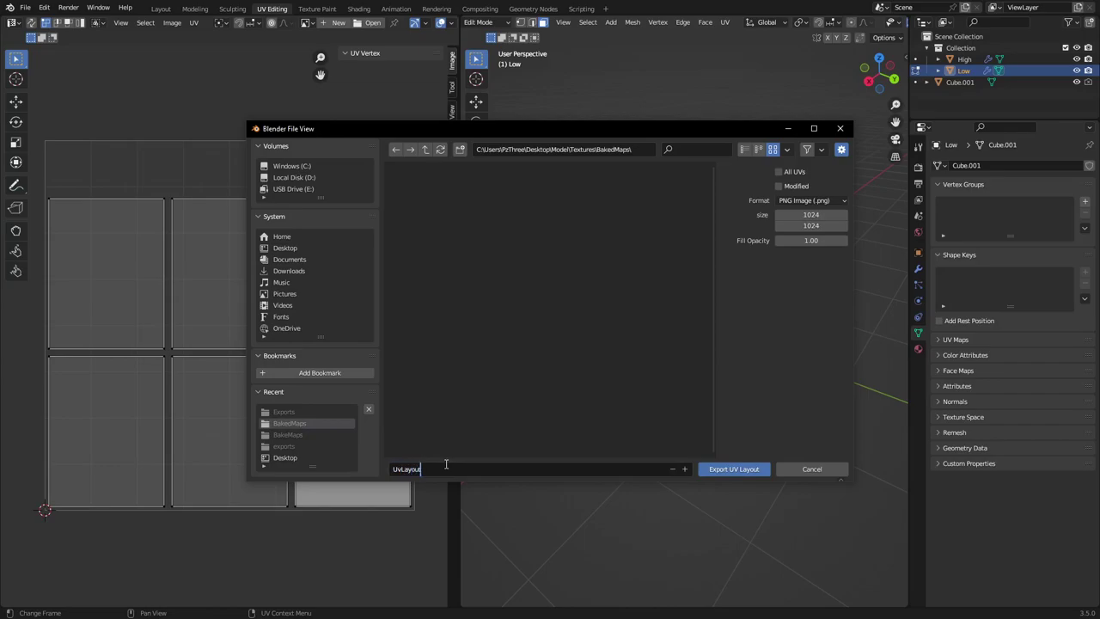